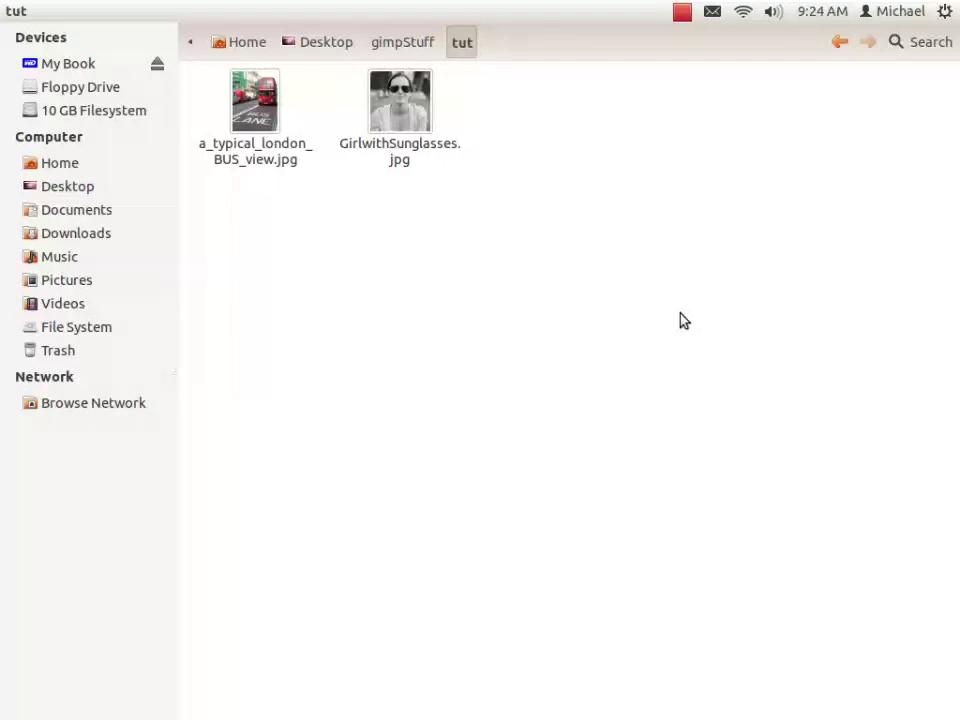
Preview the sunglasses and London bus photos from the file manager, then close the previews.
click(394, 126)
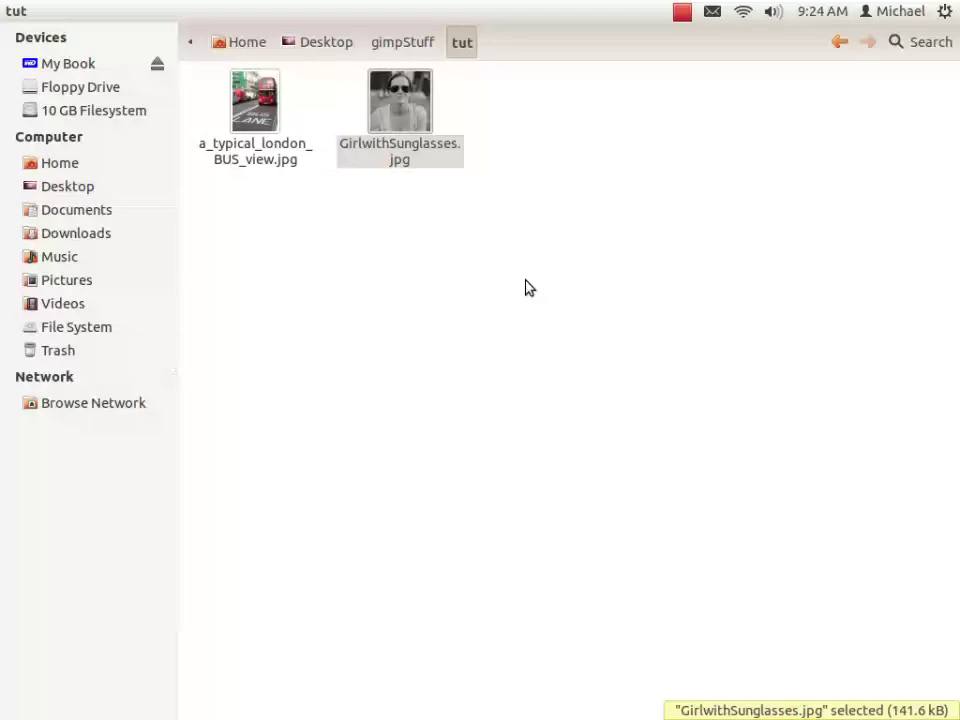
key(Return)
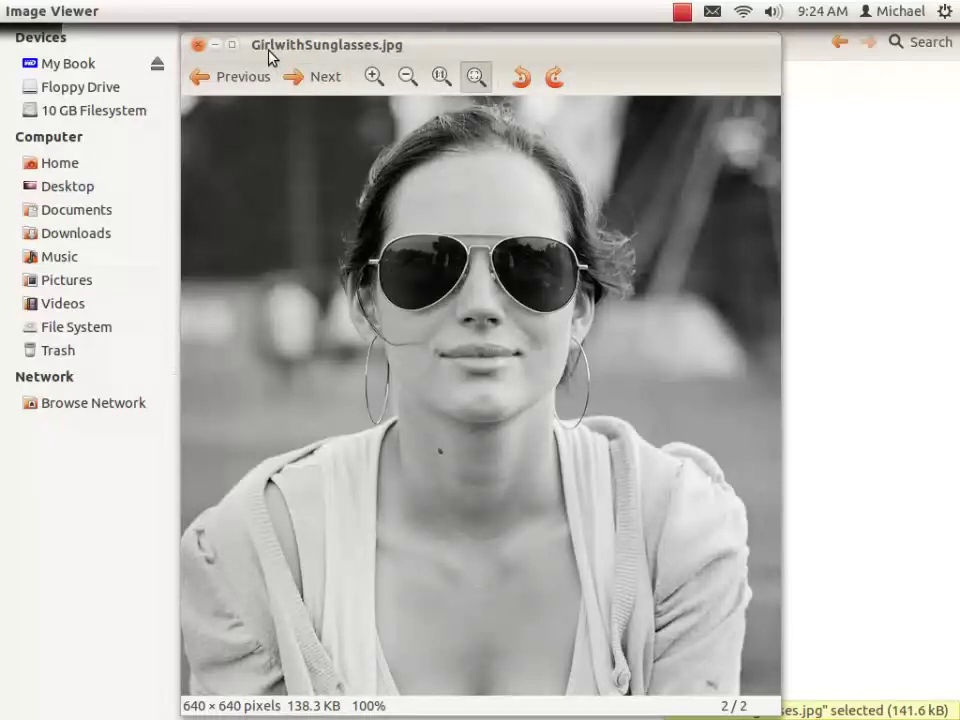
drag(268, 52, 546, 127)
click(262, 115)
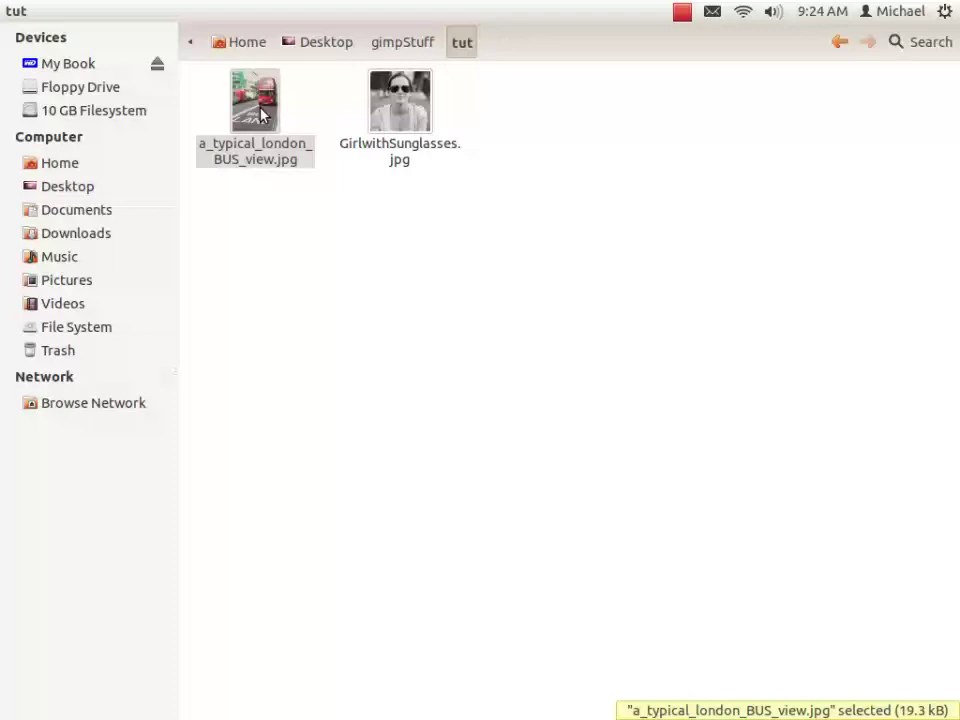
double_click(263, 172)
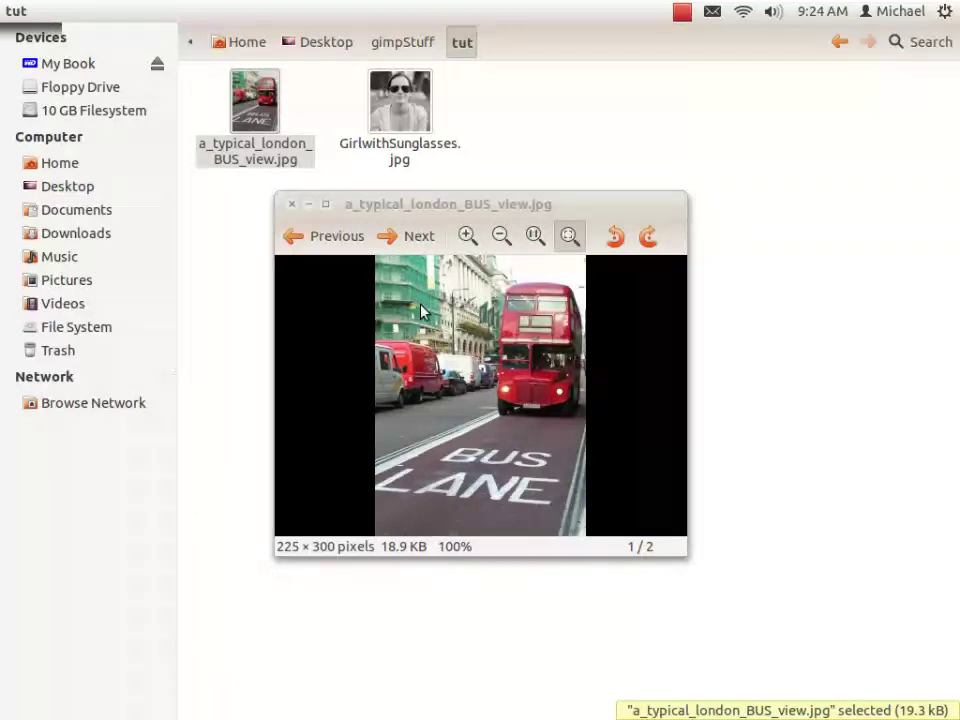
click(291, 204)
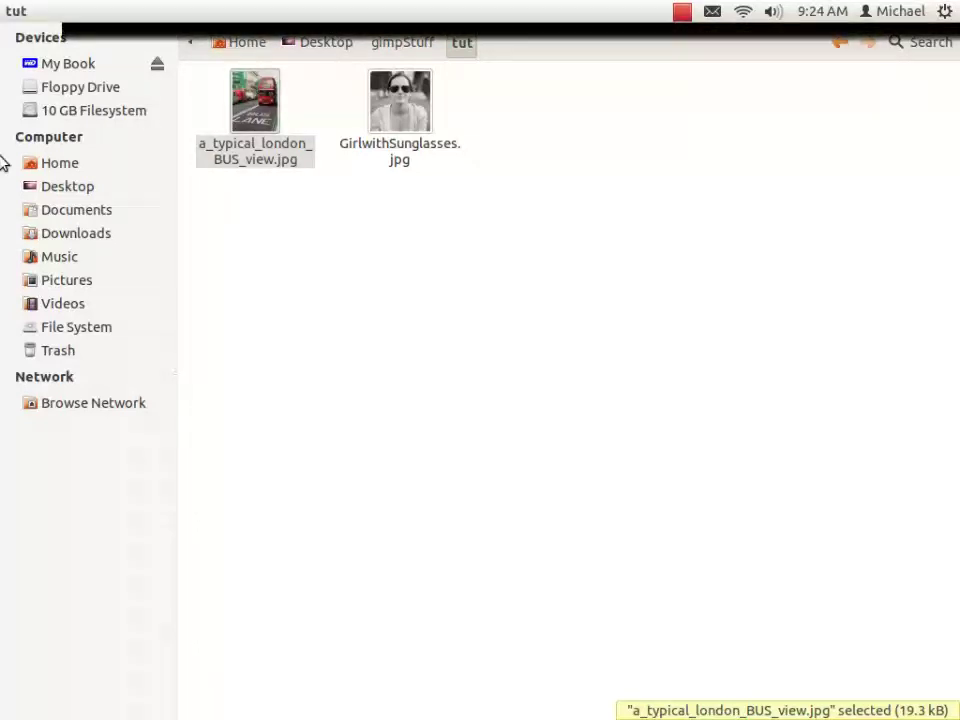
mouse_move(36, 246)
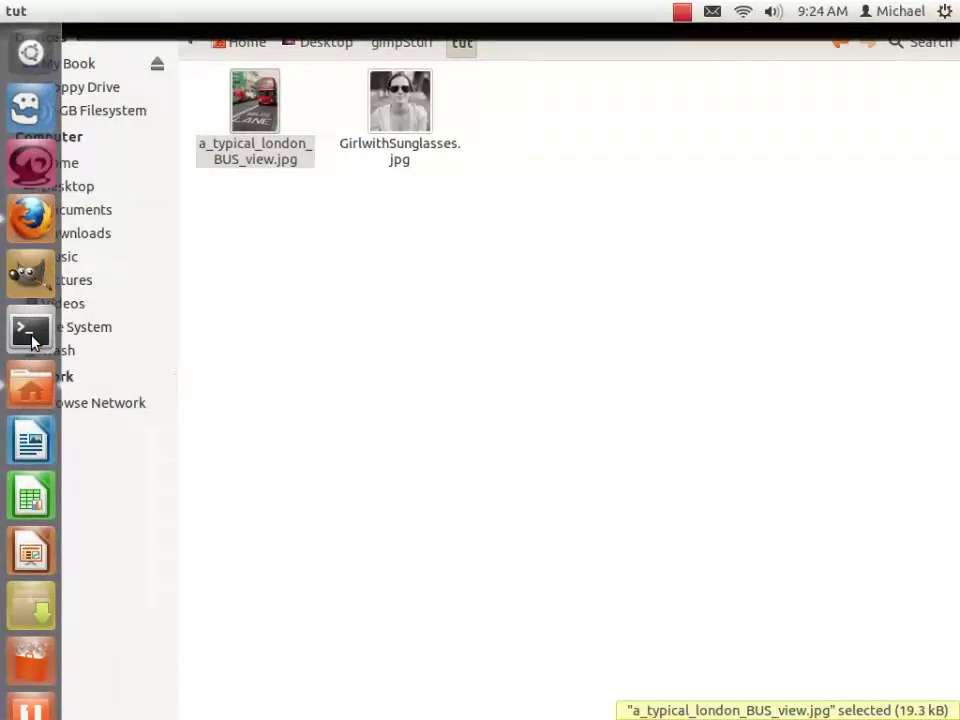
scroll(30, 343, down, 6)
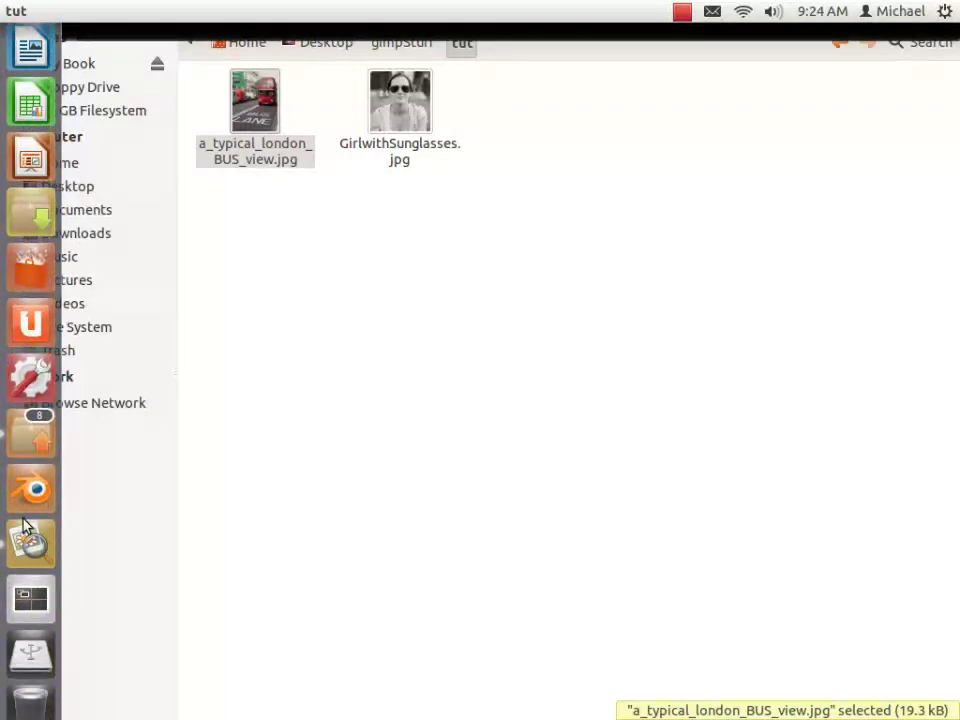
click(25, 536)
click(493, 119)
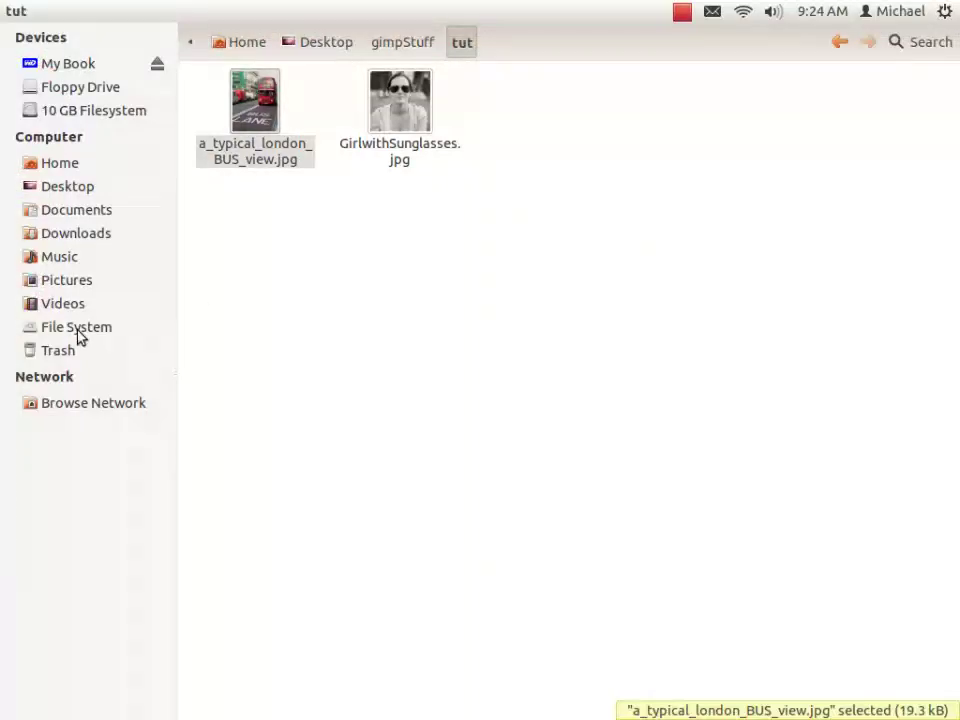
mouse_move(2, 265)
Look over the Reflections tutorial, the Flickr sunglasses photo and the stock.xchng bus page in the browser.
click(38, 228)
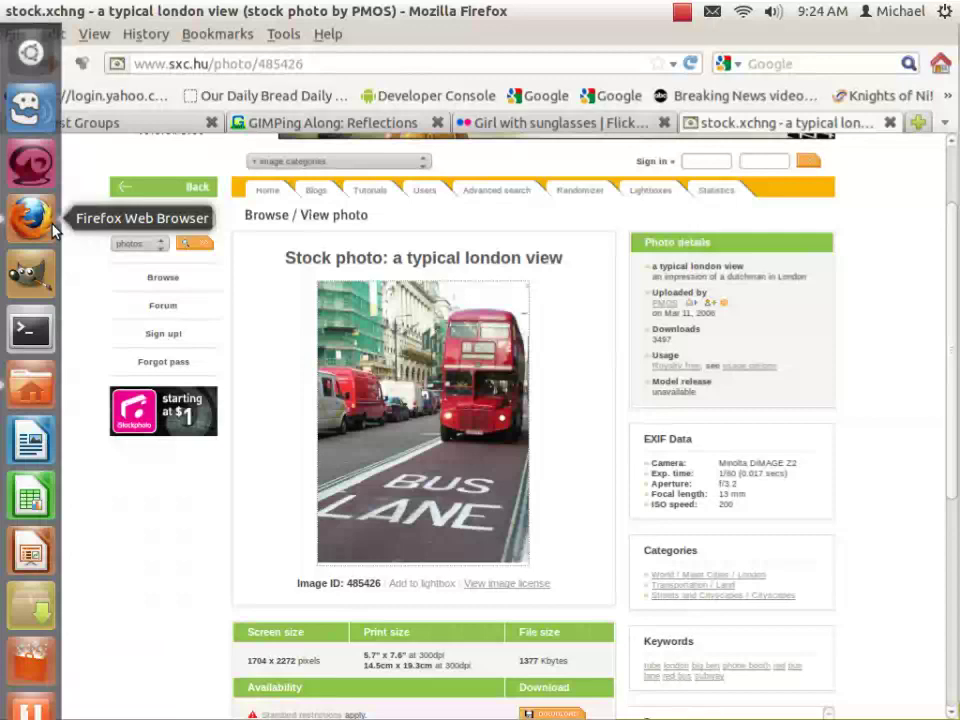
key(ctrl+Page_Up)
key(ctrl+Page_Up)
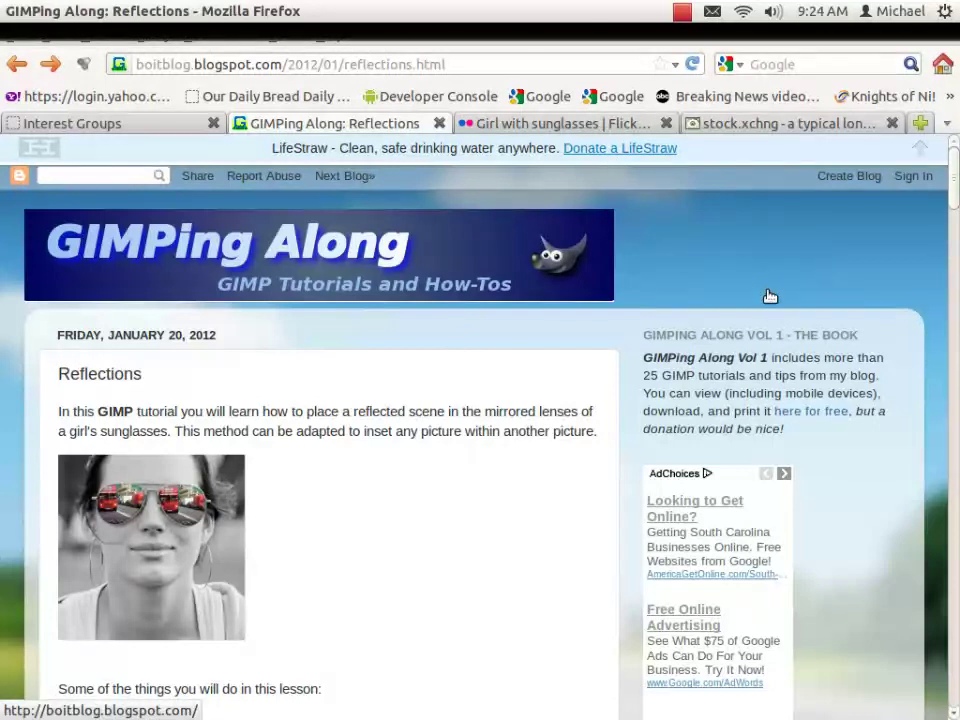
click(563, 125)
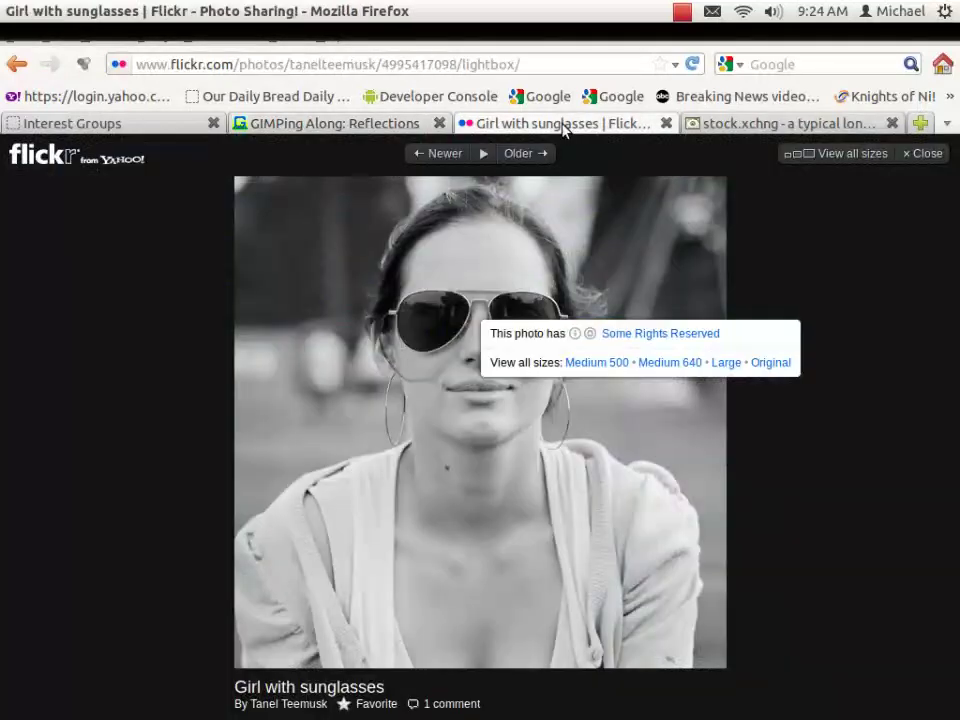
click(508, 259)
scroll(565, 275, up, 3)
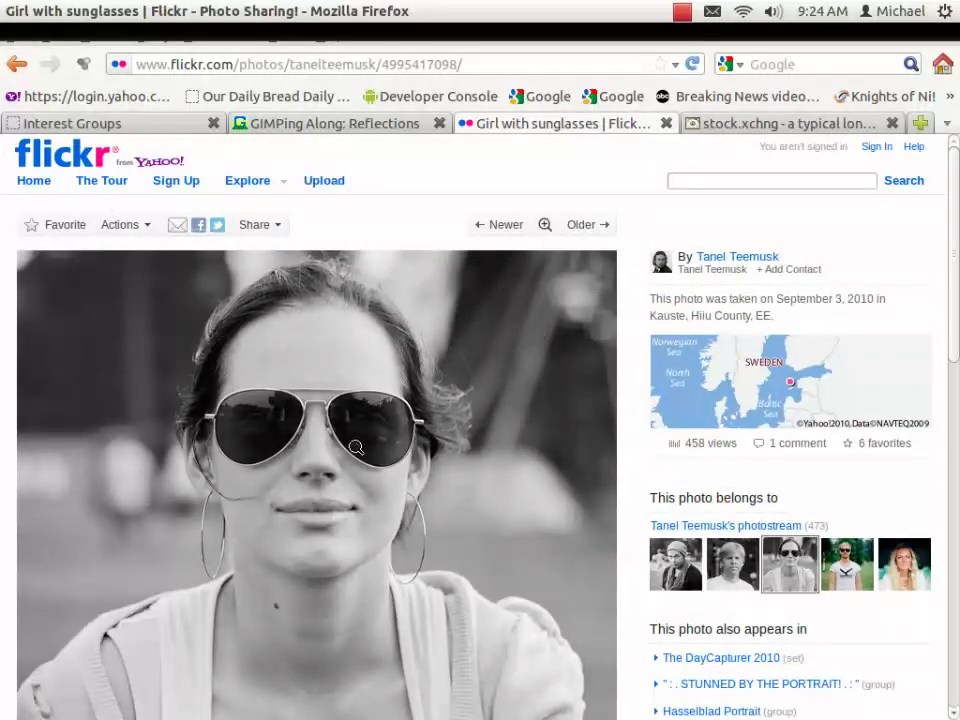
click(381, 422)
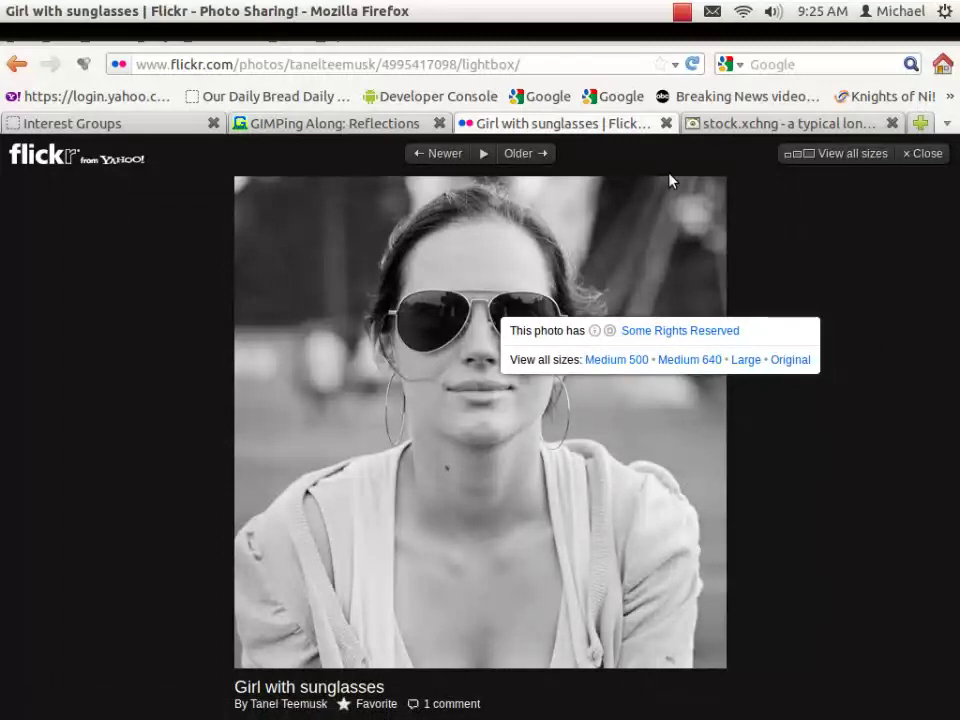
click(752, 123)
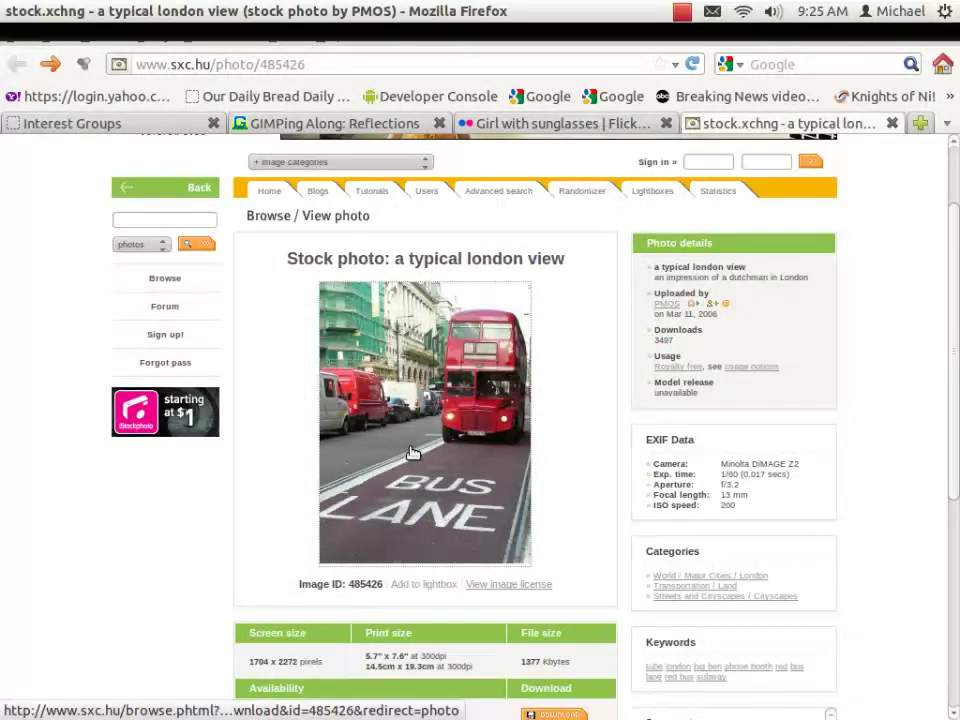
scroll(413, 452, up, 2)
scroll(413, 452, down, 4)
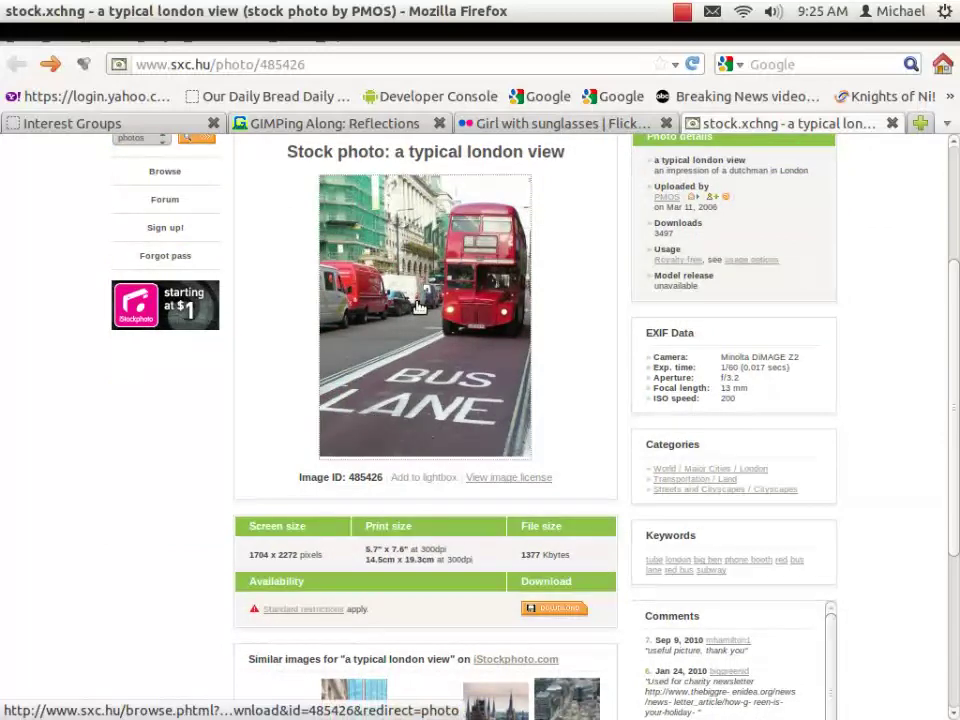
Open a_typical_london_BUS_view.jpg with GIMP Image Editor from the file manager's Open With menu.
right_click(424, 309)
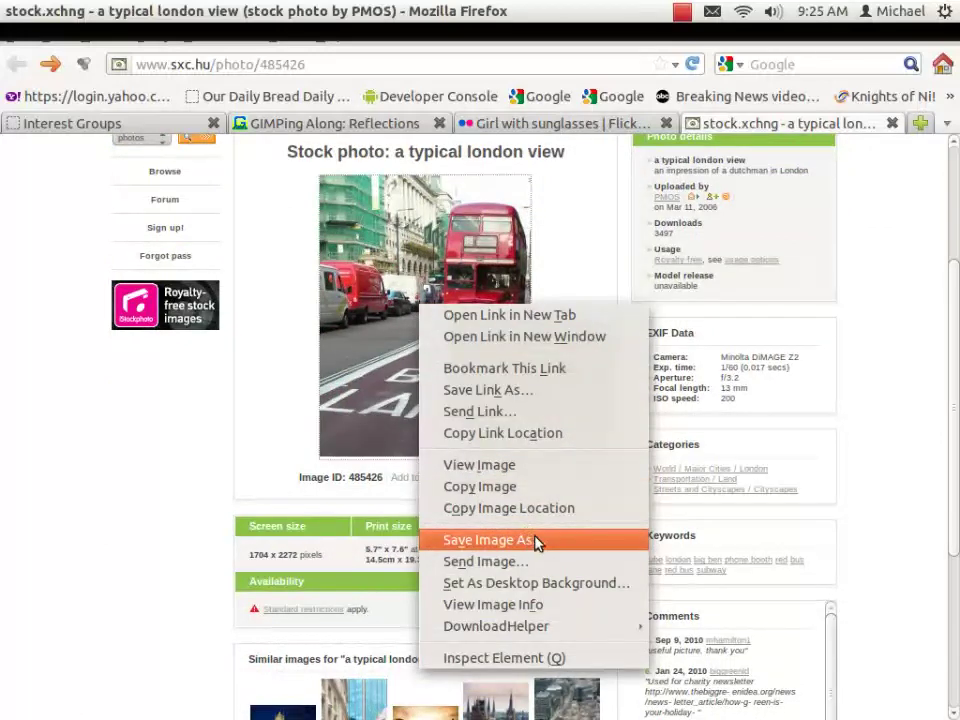
click(608, 242)
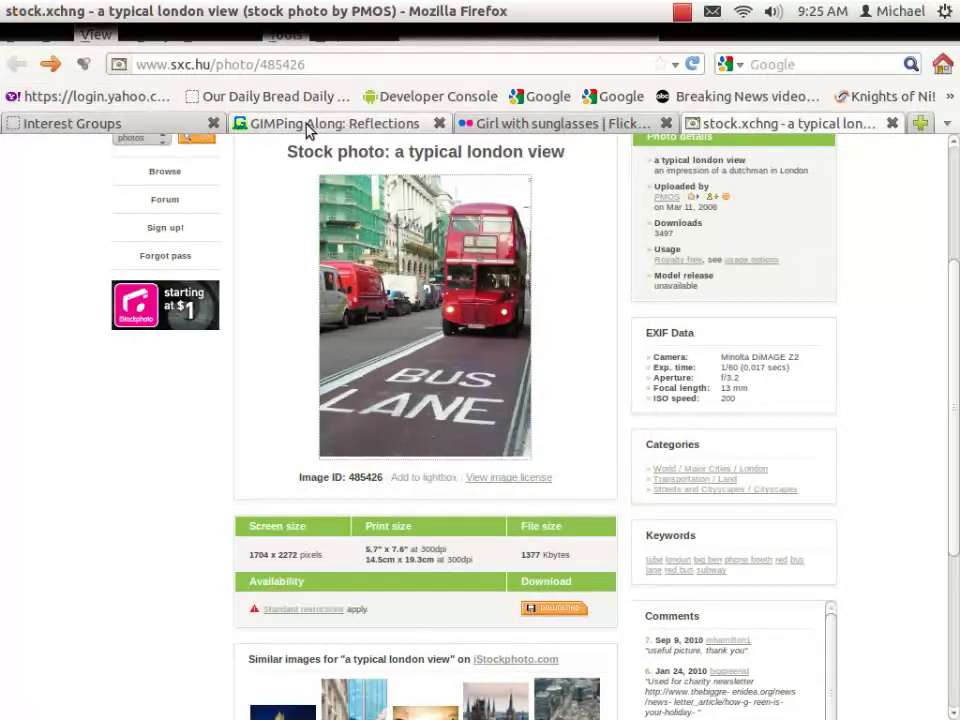
click(31, 12)
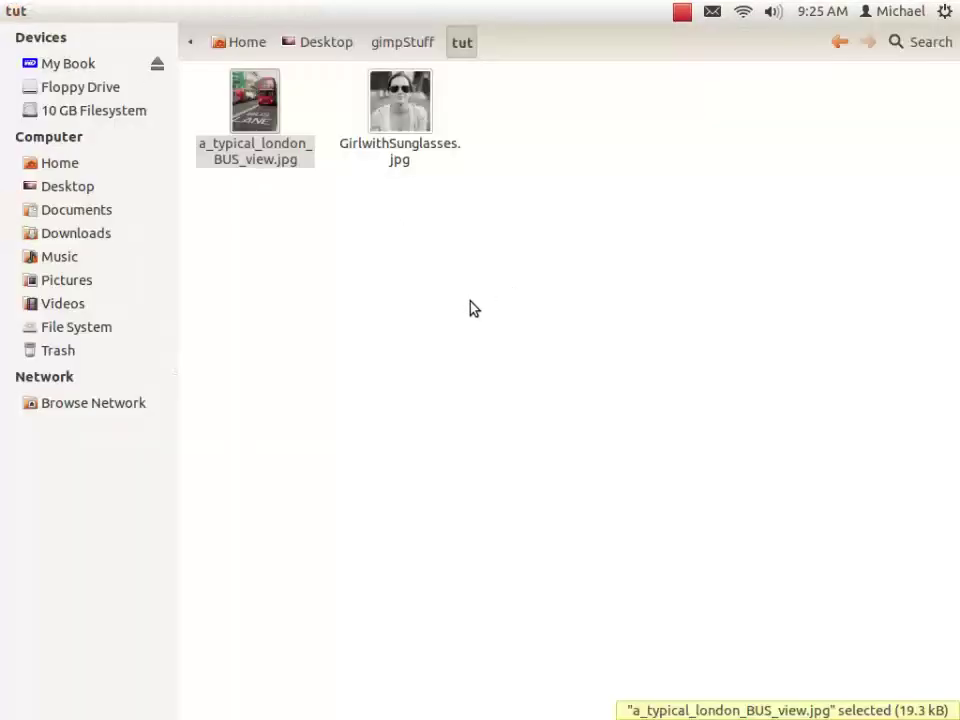
click(470, 305)
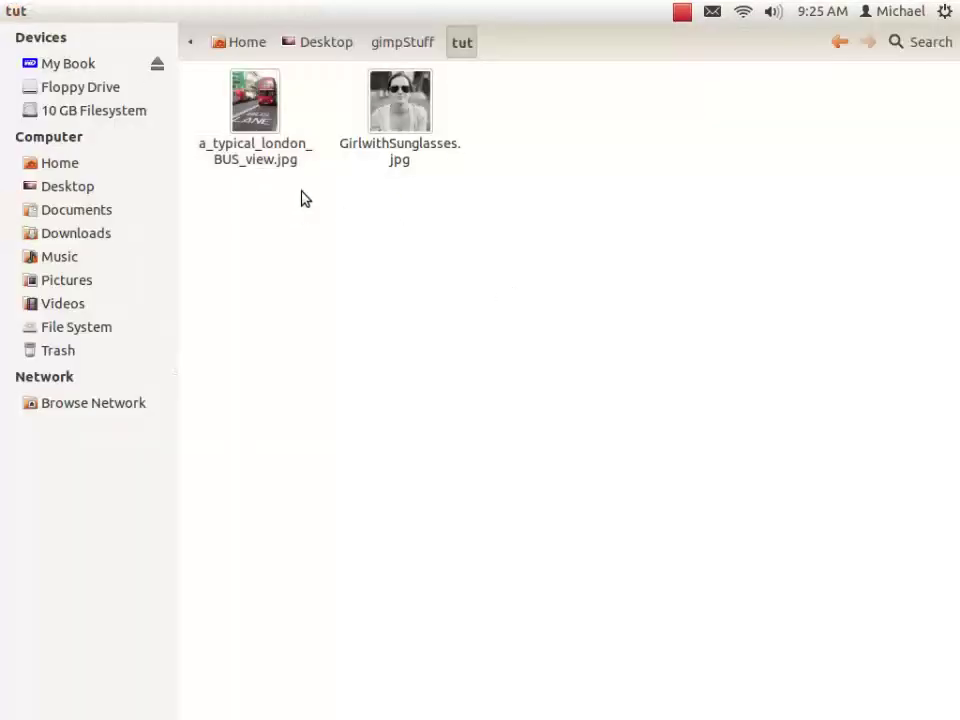
right_click(260, 96)
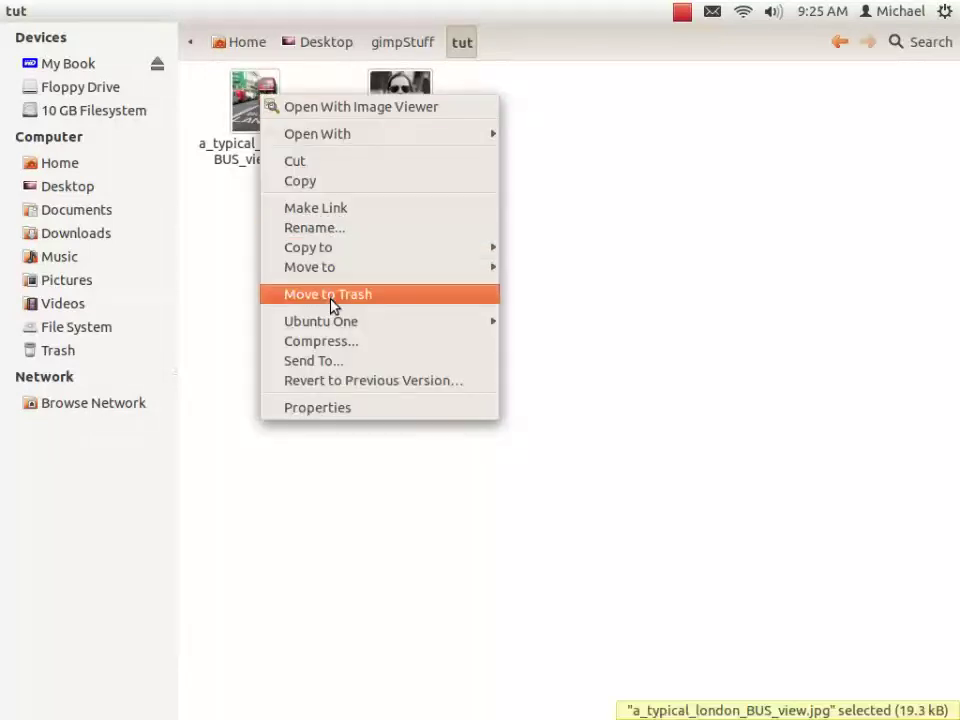
mouse_move(406, 136)
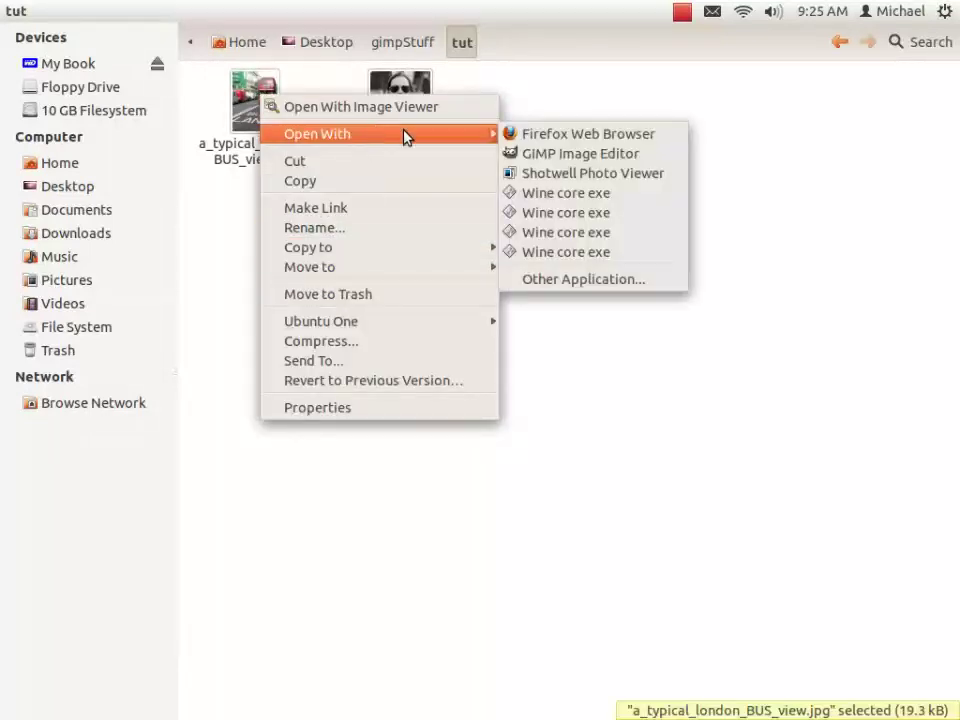
click(568, 155)
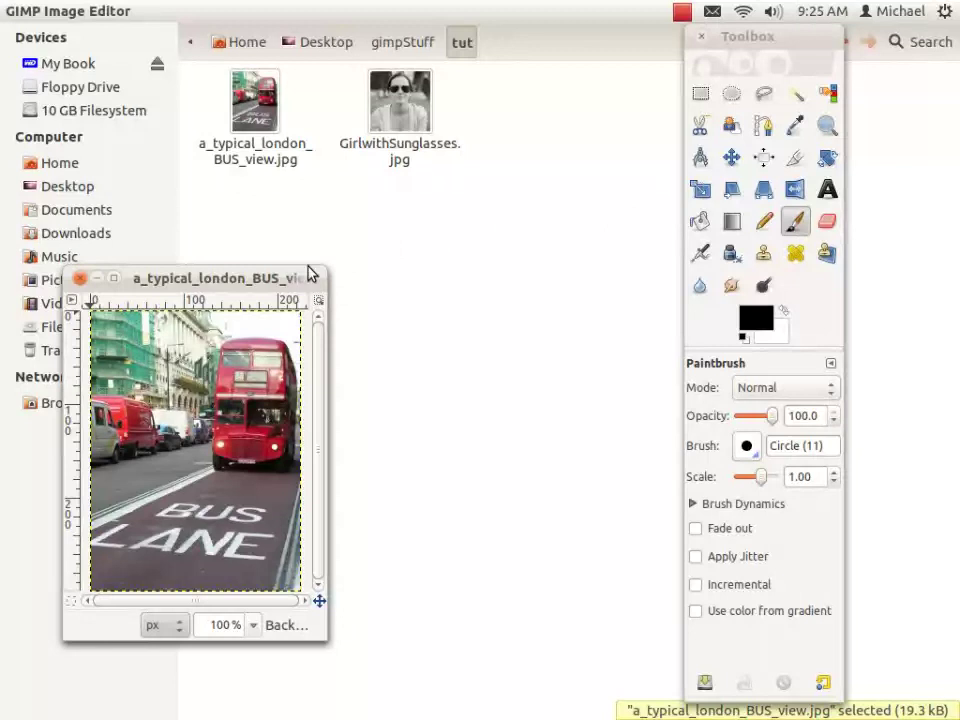
Flip the bus photo horizontally with the Flip tool so the bus is on the left.
drag(198, 286, 339, 164)
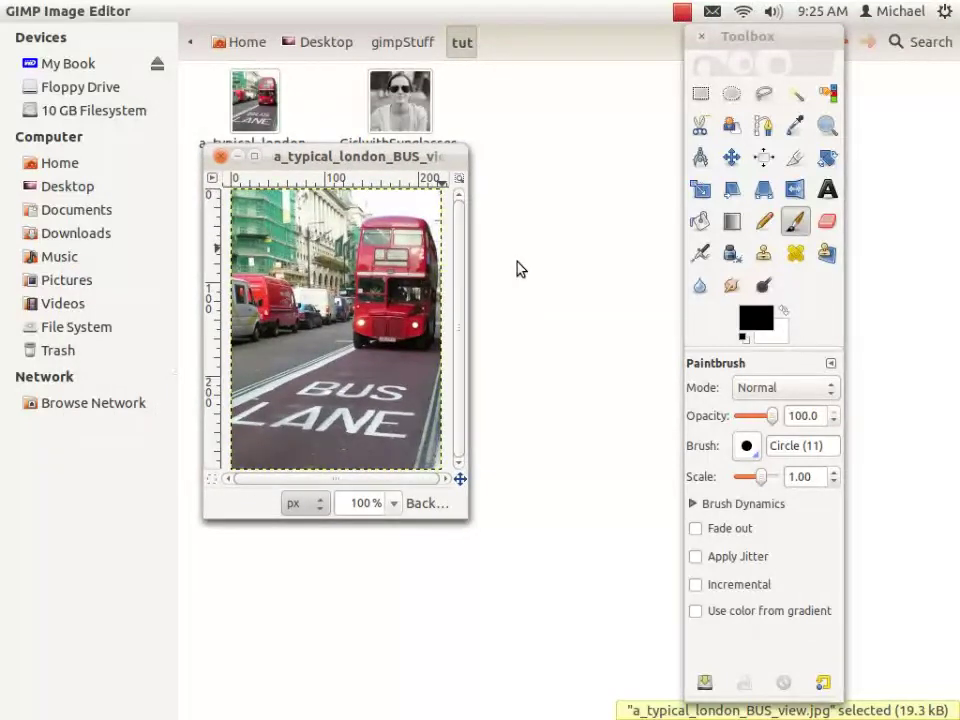
click(800, 193)
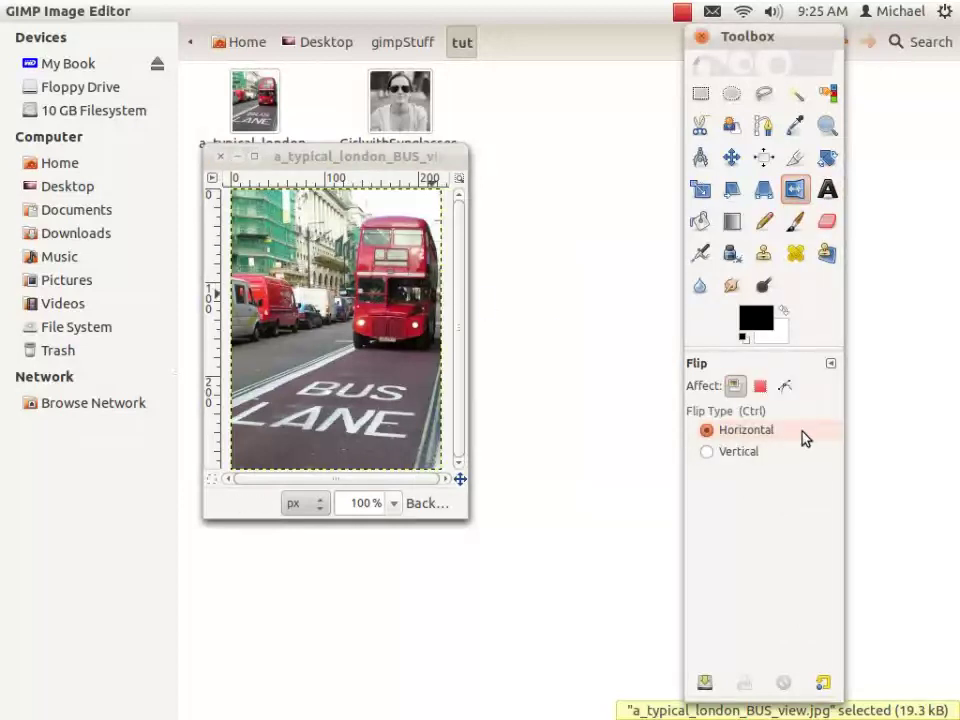
click(330, 336)
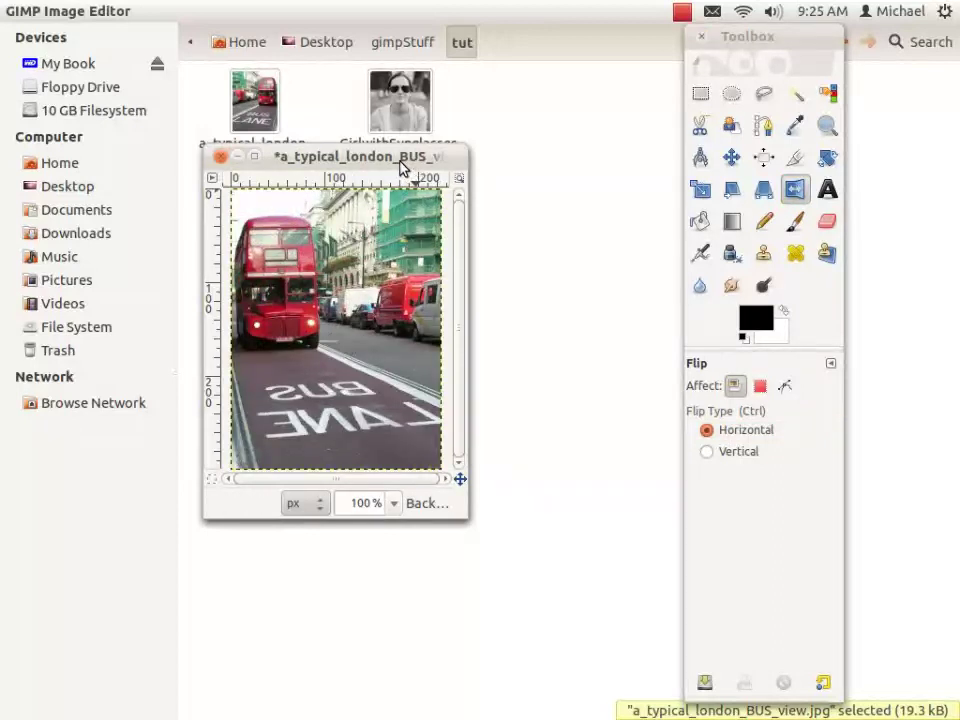
drag(400, 168, 313, 215)
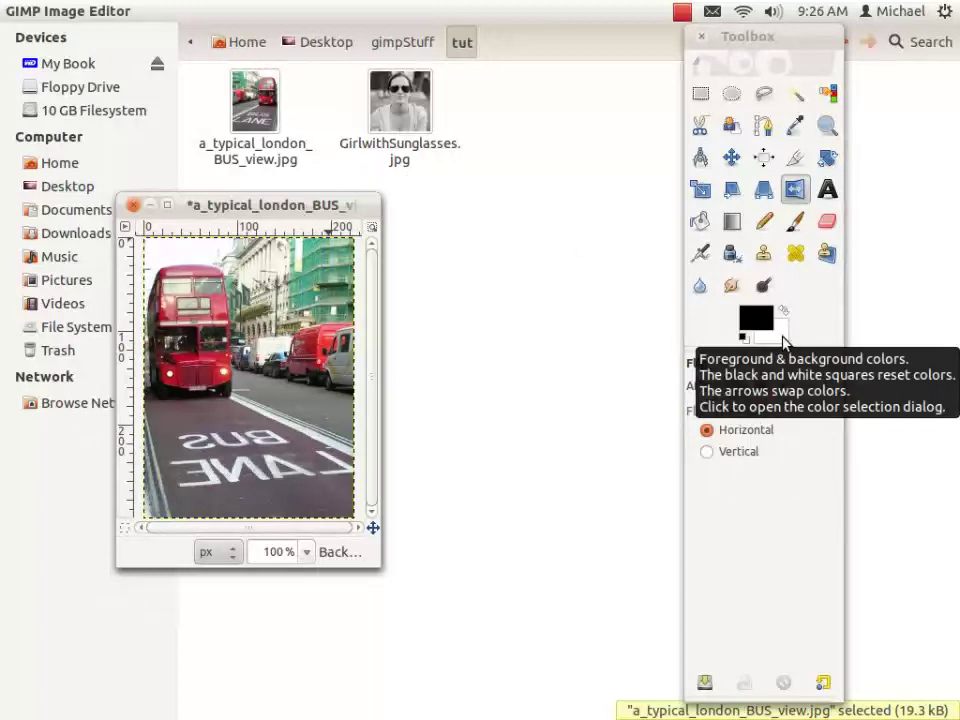
Open GirlwithSunglasses.jpg with GIMP Image Editor from the file manager's Open With menu.
click(418, 108)
right_click(418, 108)
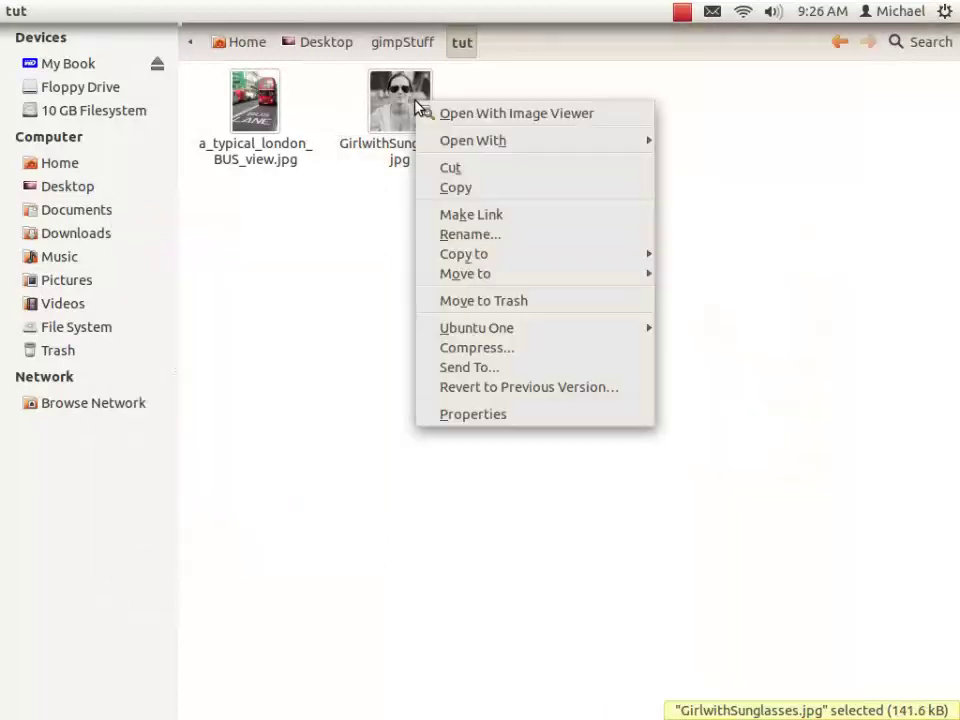
mouse_move(495, 142)
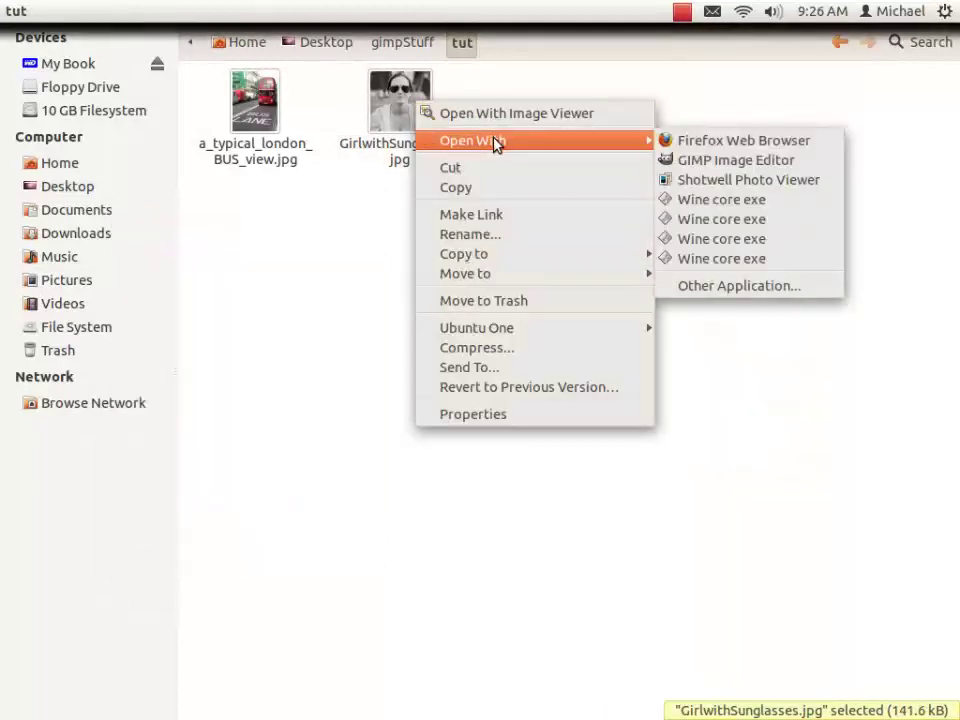
click(724, 160)
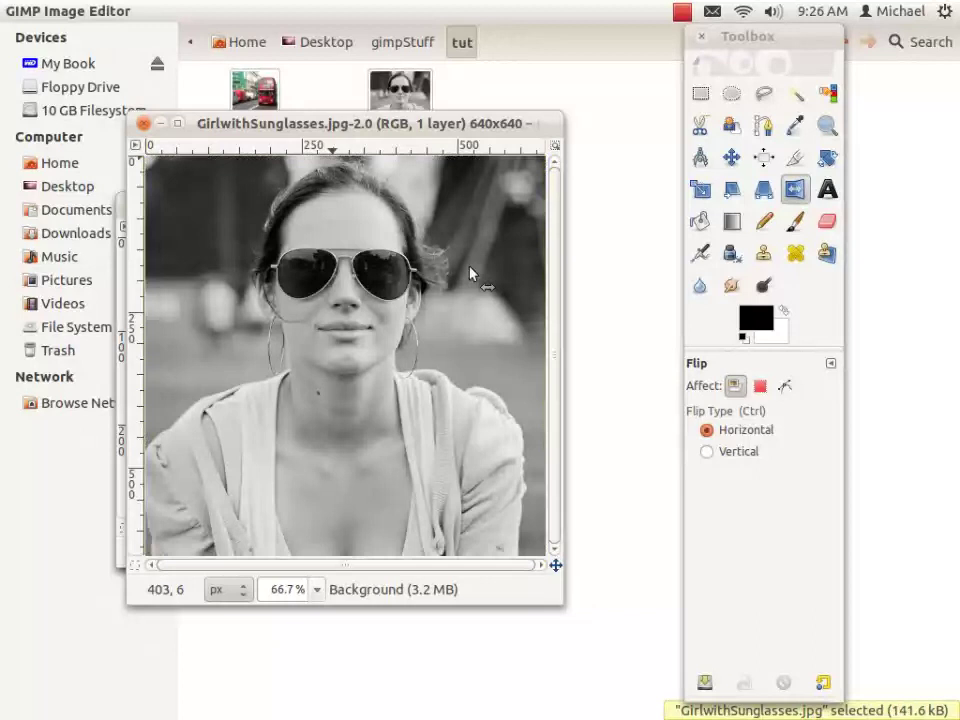
Show the Layers dialog, duplicate the Background layer and make Background copy active.
key(ctrl)
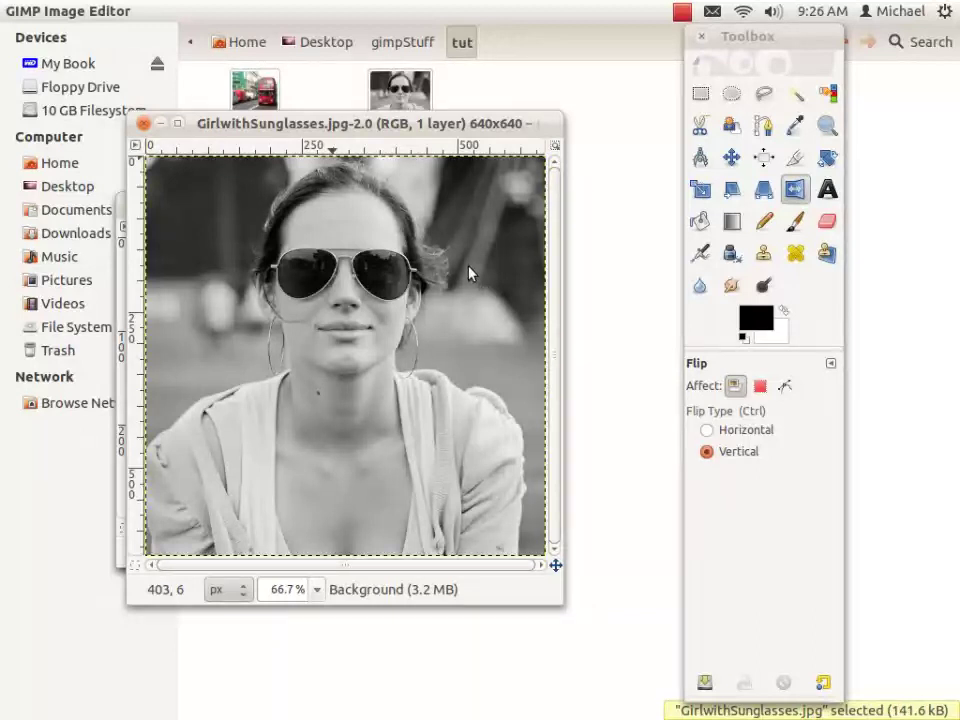
key(ctrl+l)
drag(482, 129, 562, 80)
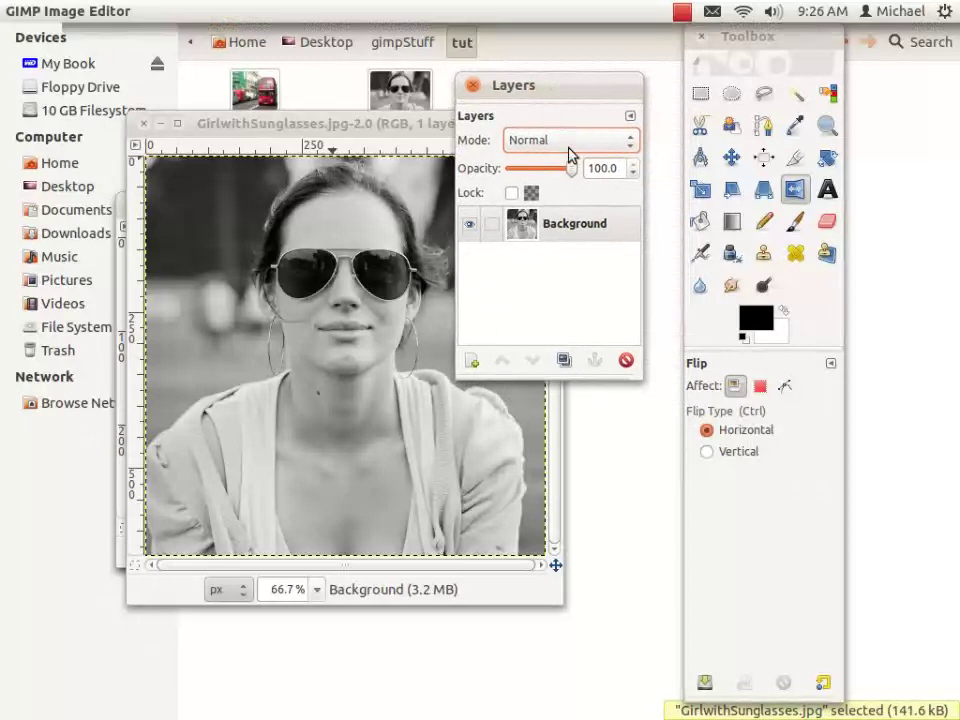
click(563, 361)
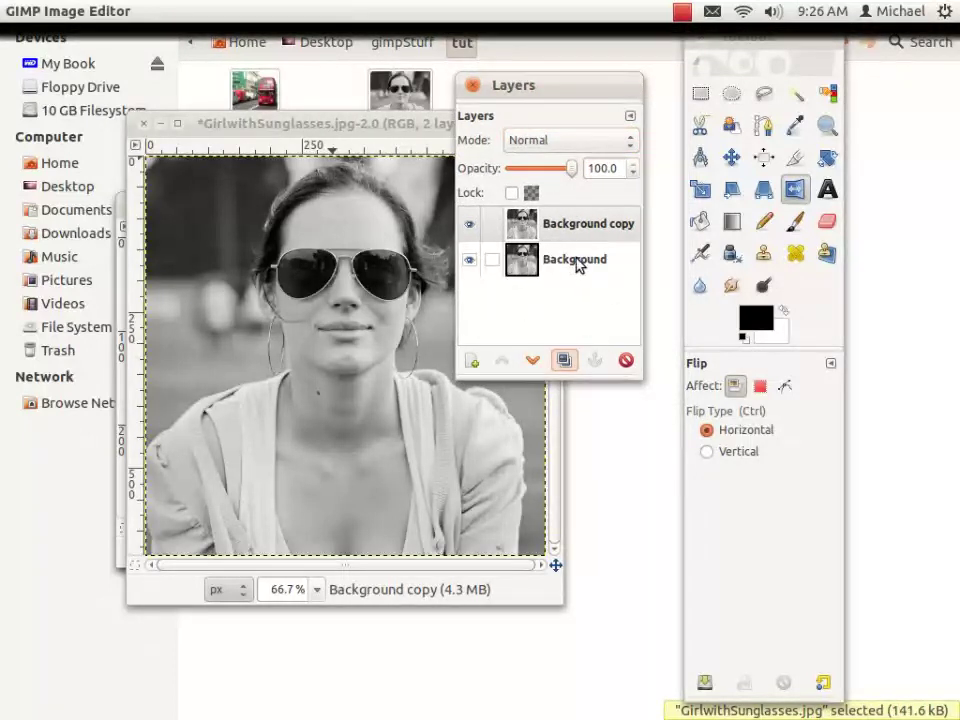
click(576, 263)
click(573, 228)
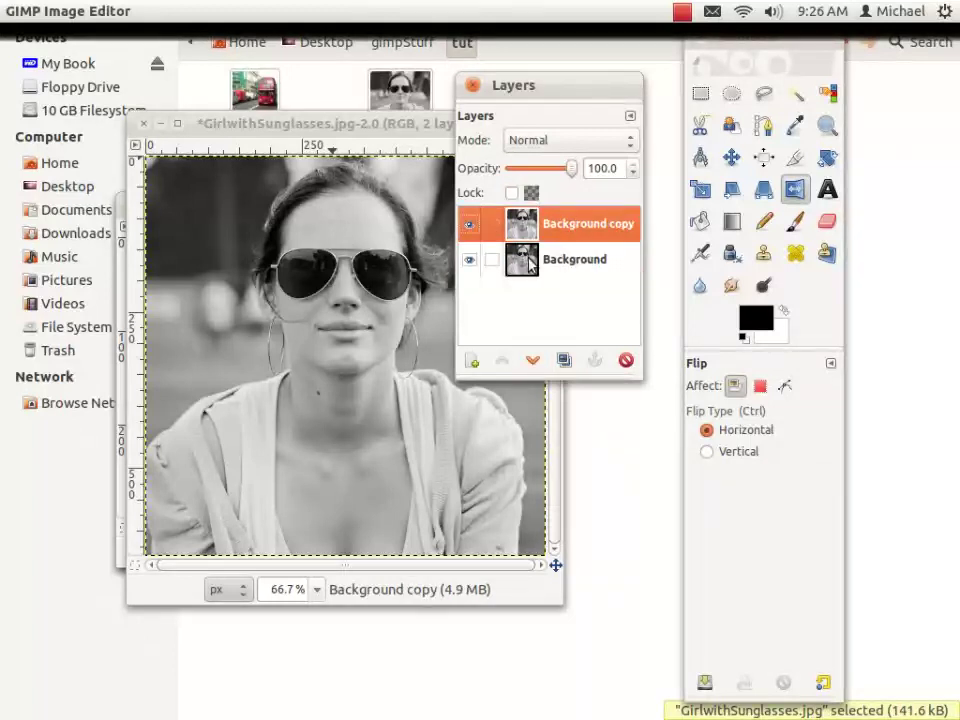
Add a foreground-black New Layer and drag it below Background copy.
click(474, 363)
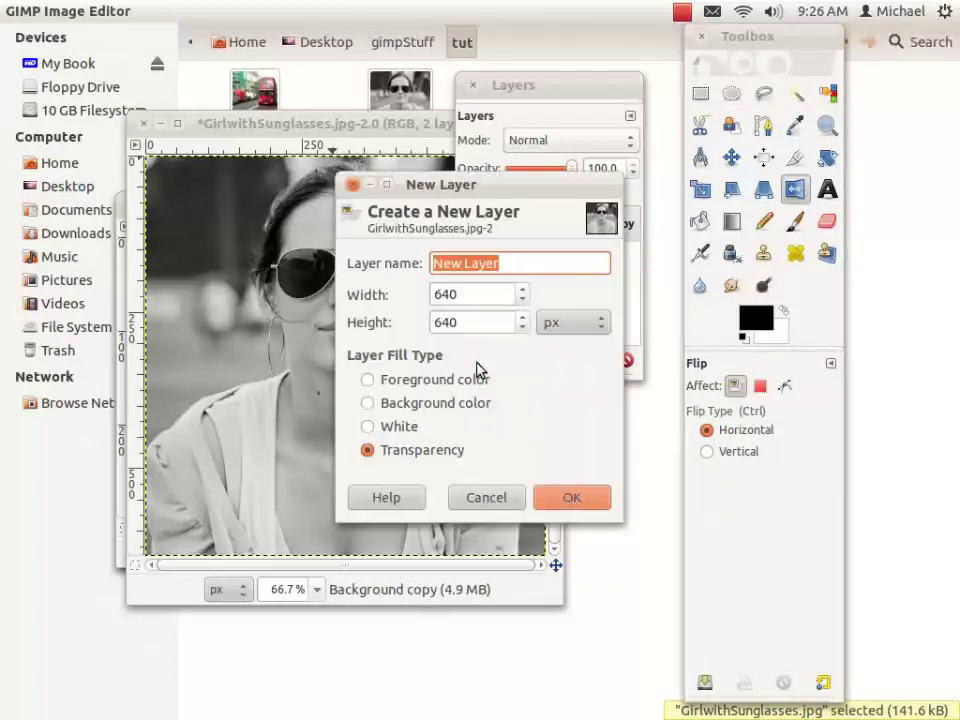
click(386, 382)
click(571, 496)
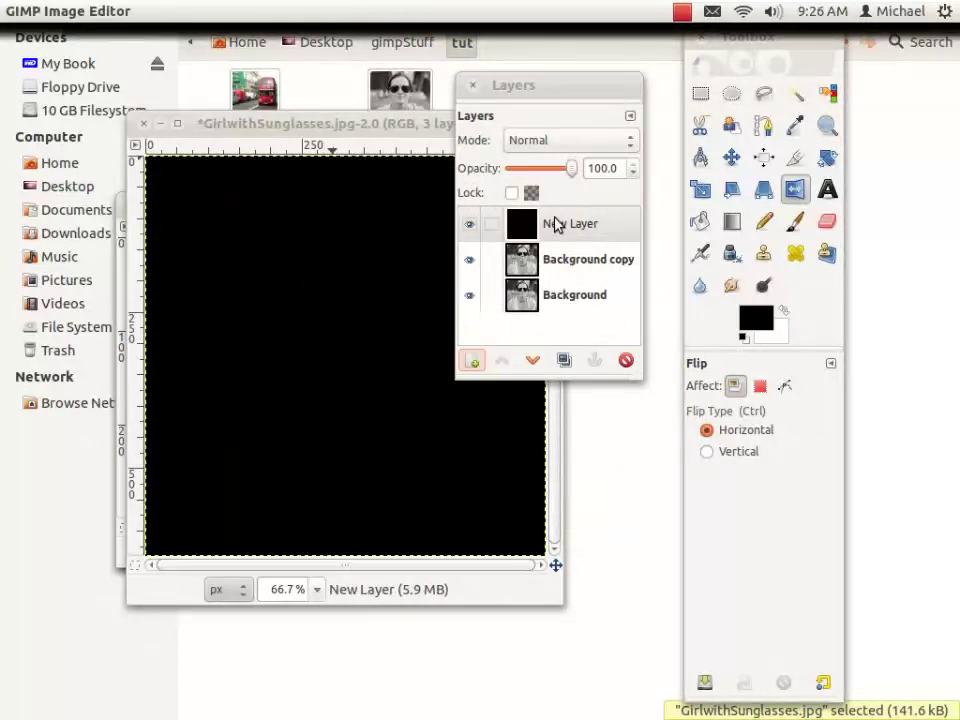
drag(555, 229, 593, 293)
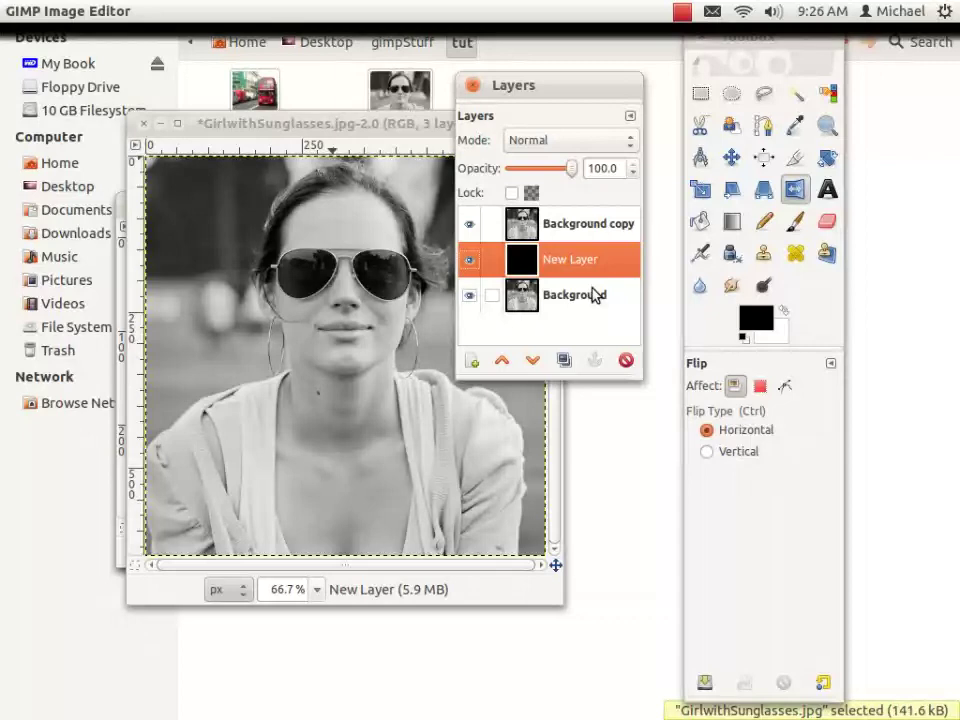
click(315, 128)
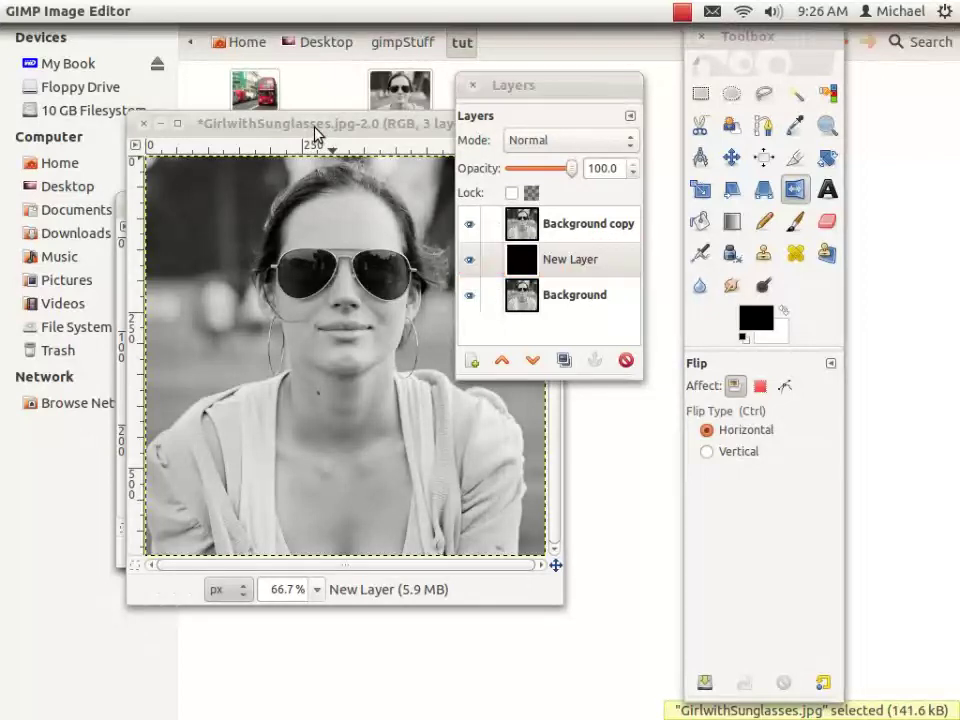
click(561, 88)
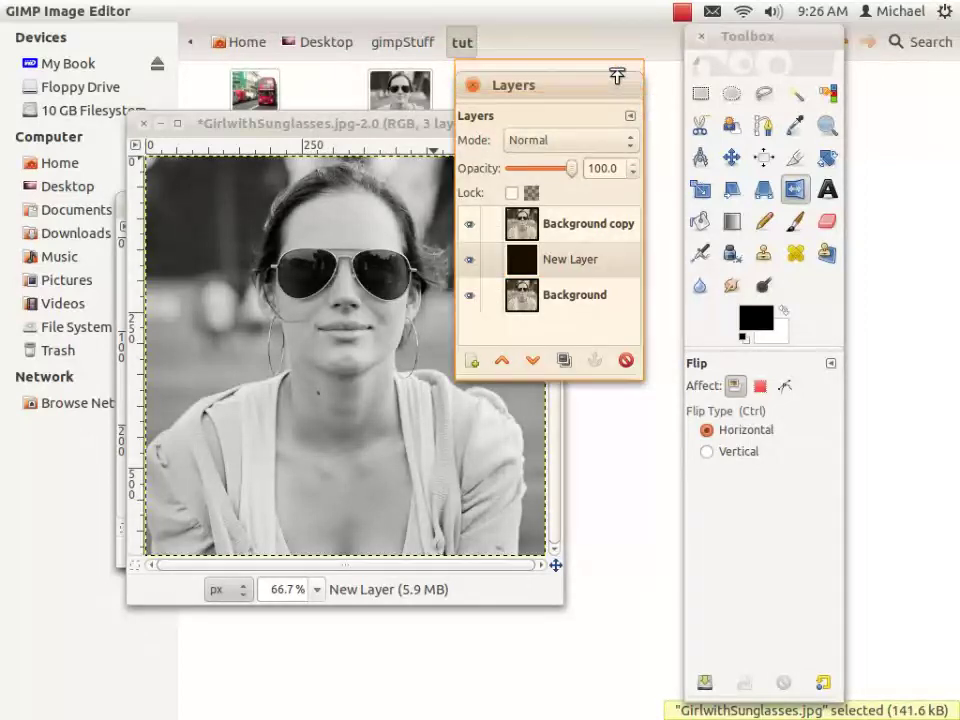
drag(617, 77, 892, 320)
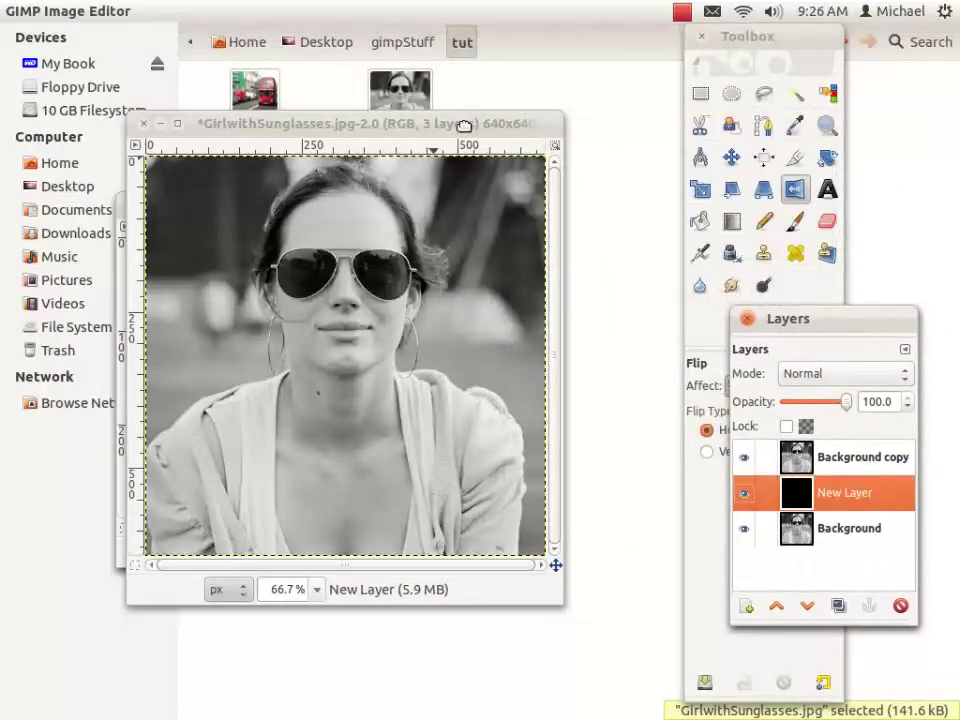
Activate Fuzzy Select on Background copy and zoom in to 300% on the sunglasses.
click(795, 94)
drag(870, 457, 903, 466)
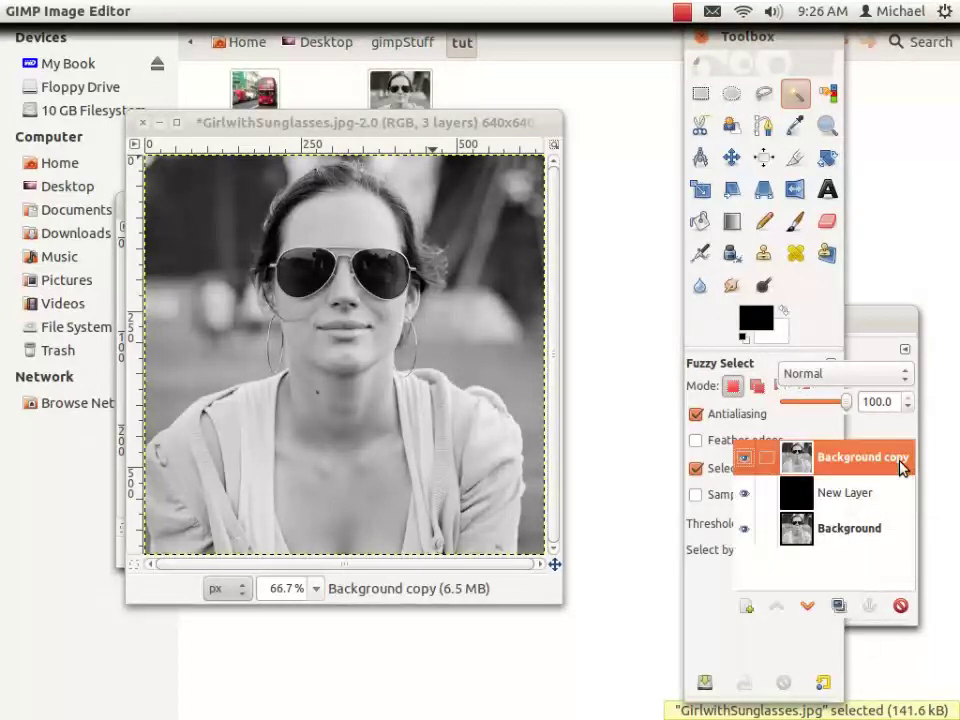
click(343, 122)
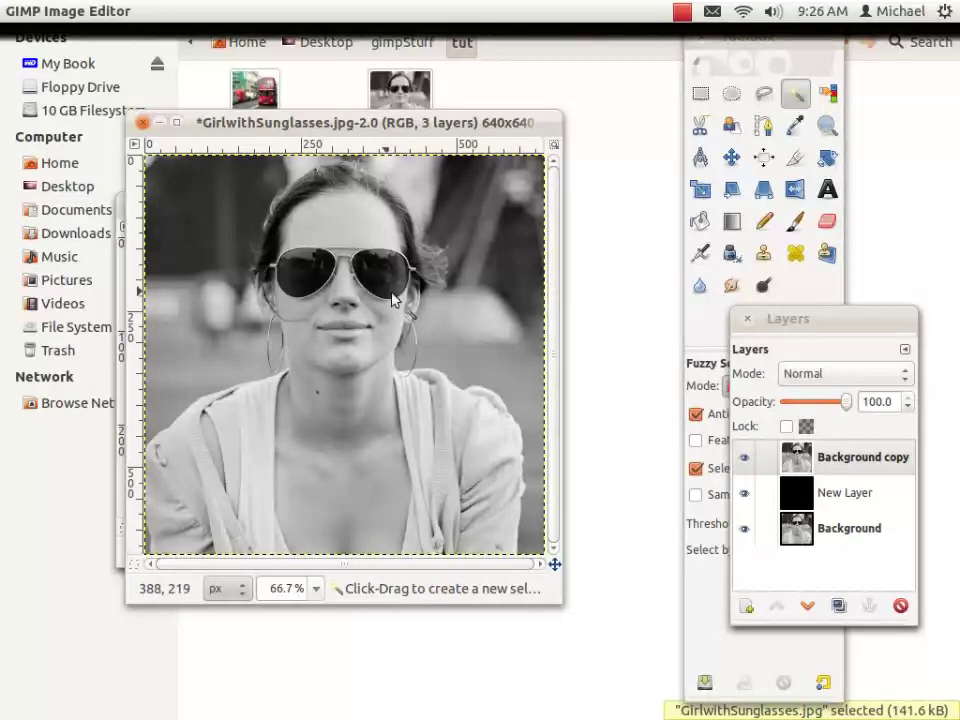
key(ctrl)
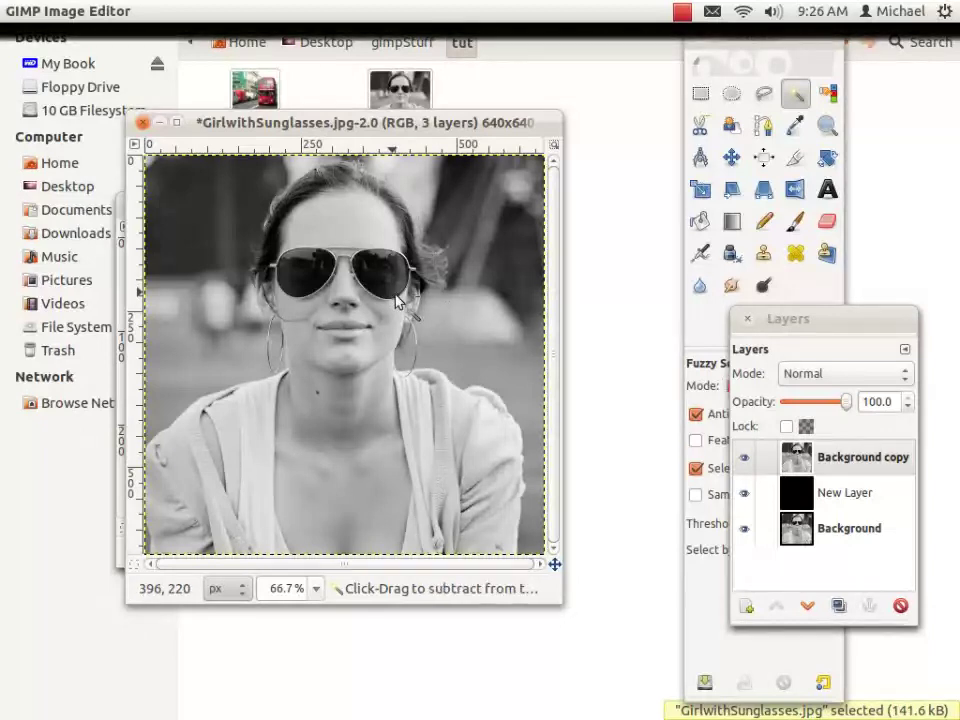
scroll(415, 312, up, 3)
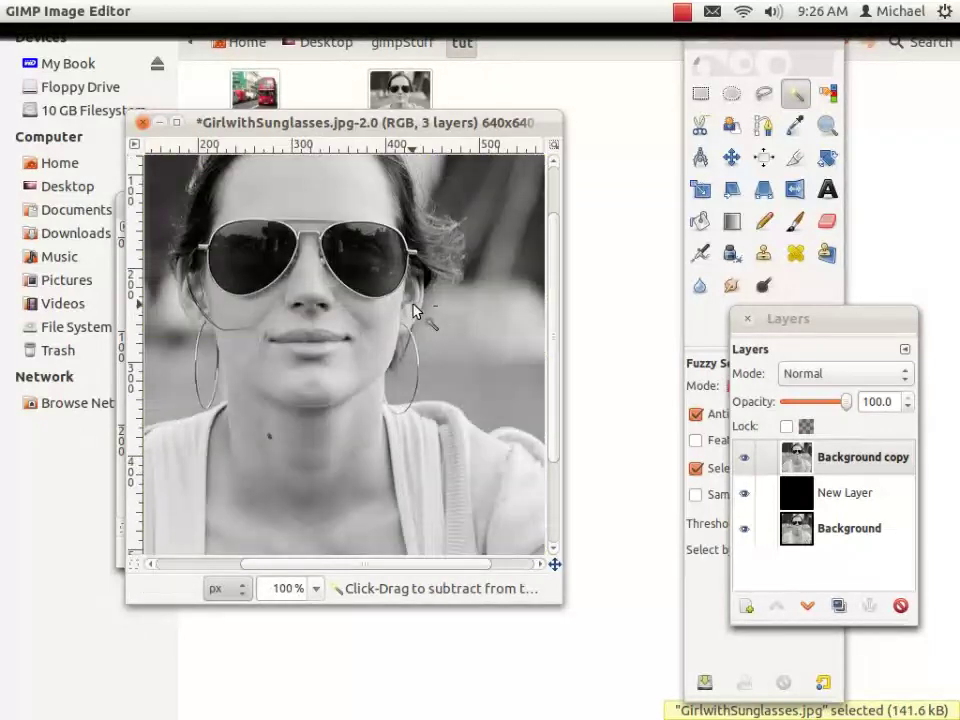
scroll(415, 312, up, 1)
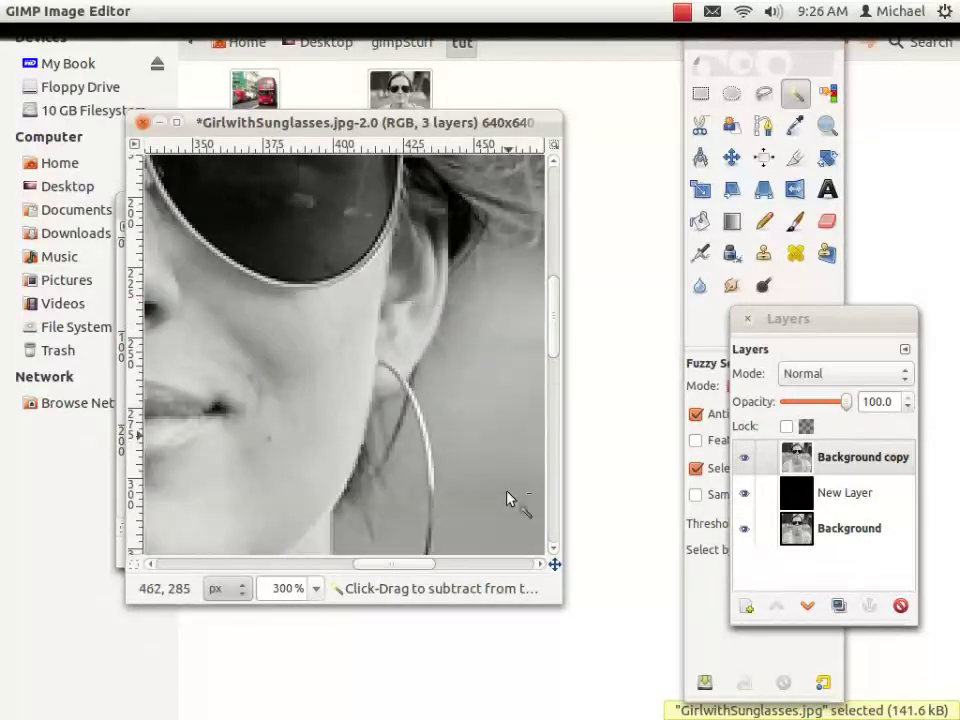
drag(418, 564, 390, 568)
scroll(462, 486, up, 3)
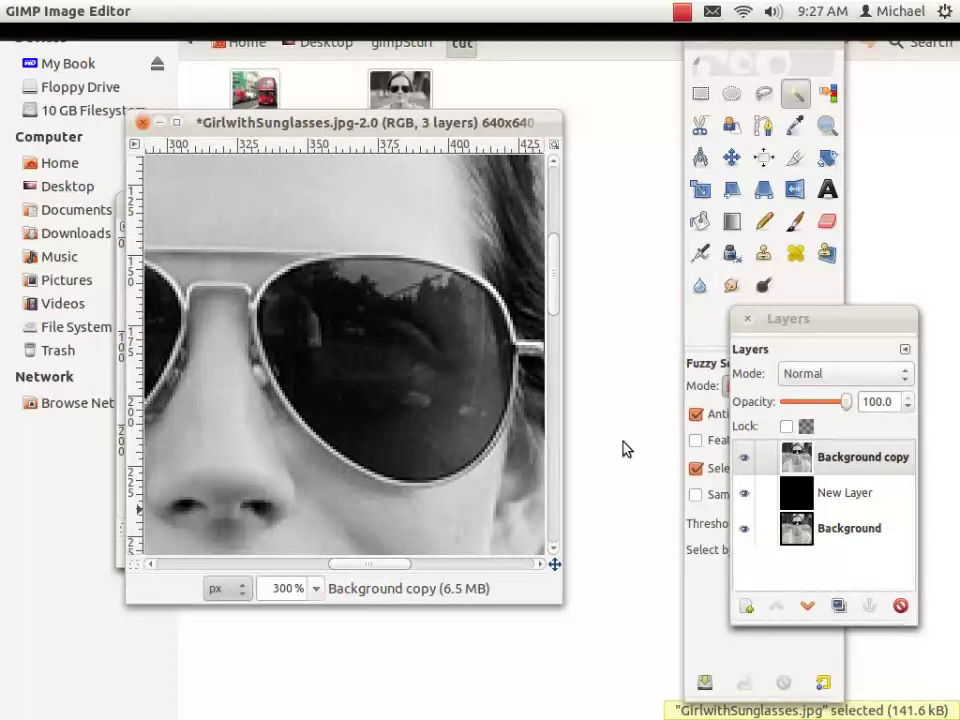
drag(784, 325, 882, 357)
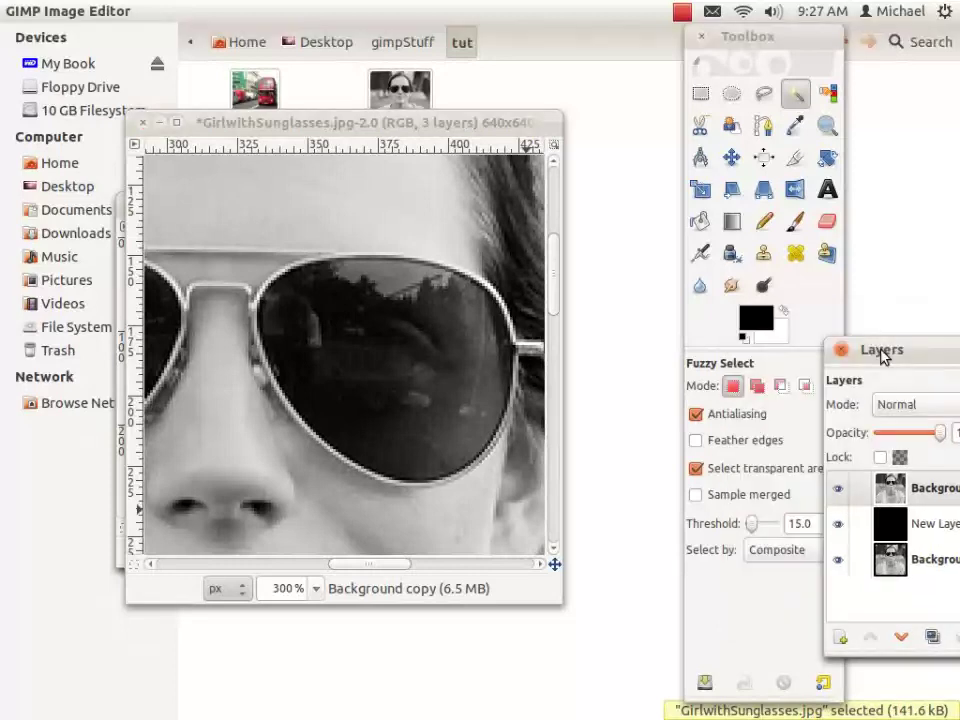
In Add mode, fuzzy-select the right then left lens, including their grey top edges.
click(759, 388)
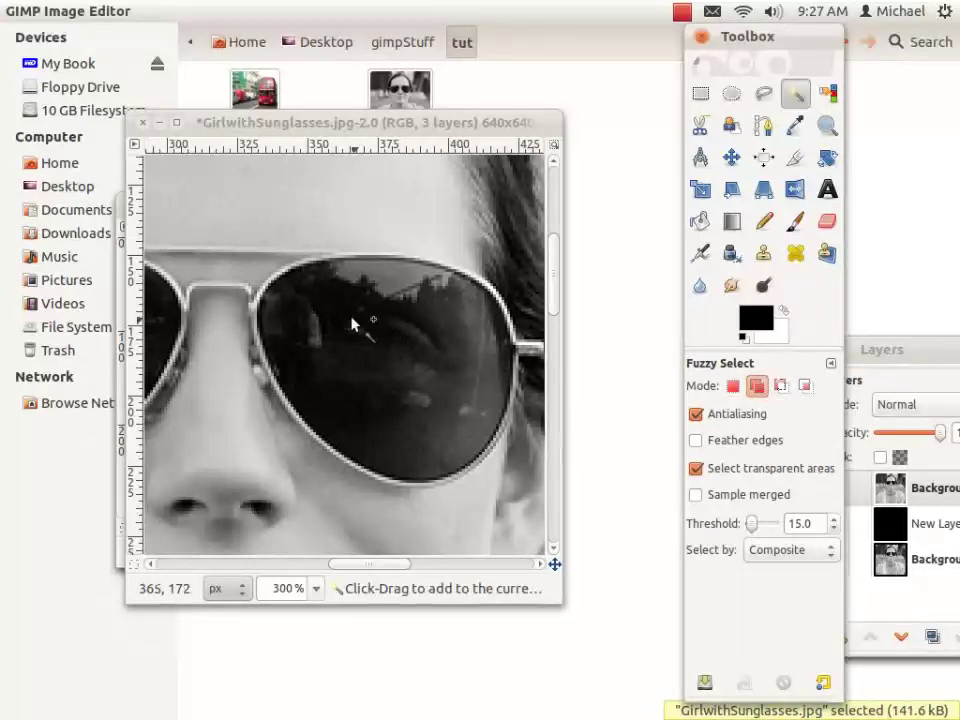
drag(320, 306, 490, 400)
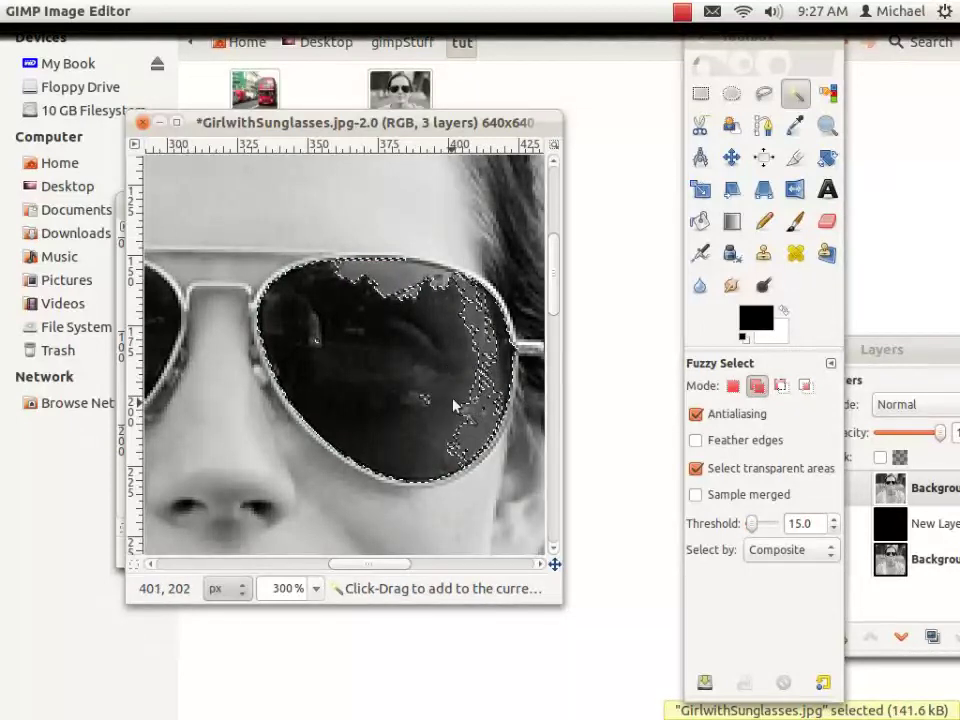
drag(402, 288, 485, 420)
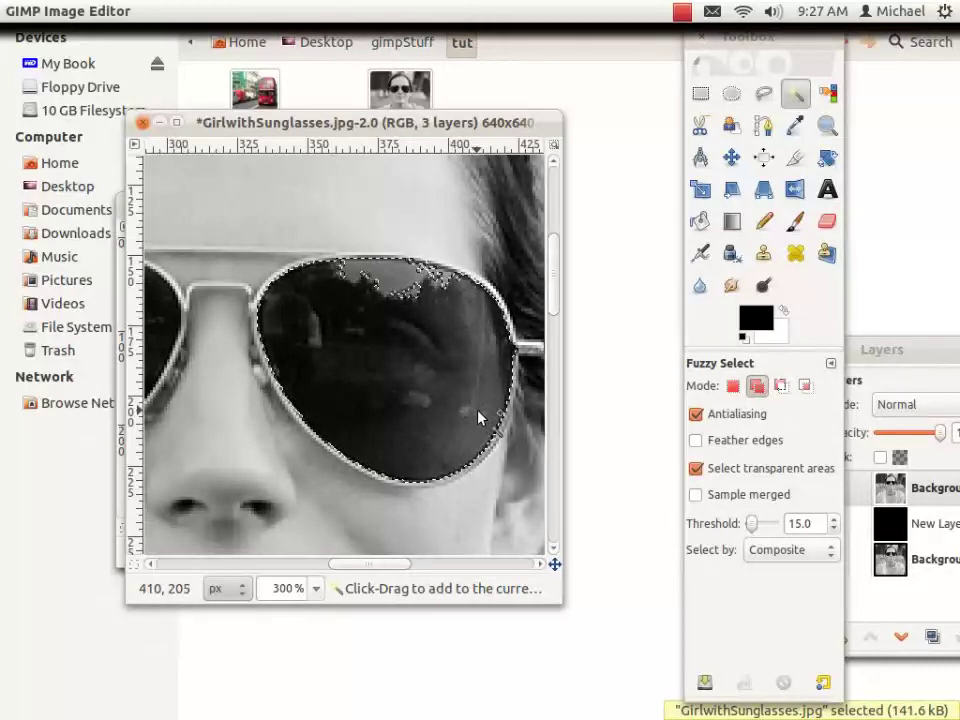
mouse_move(428, 287)
mouse_down()
mouse_move(450, 283)
mouse_move(420, 300)
mouse_move(418, 285)
mouse_move(446, 294)
mouse_up()
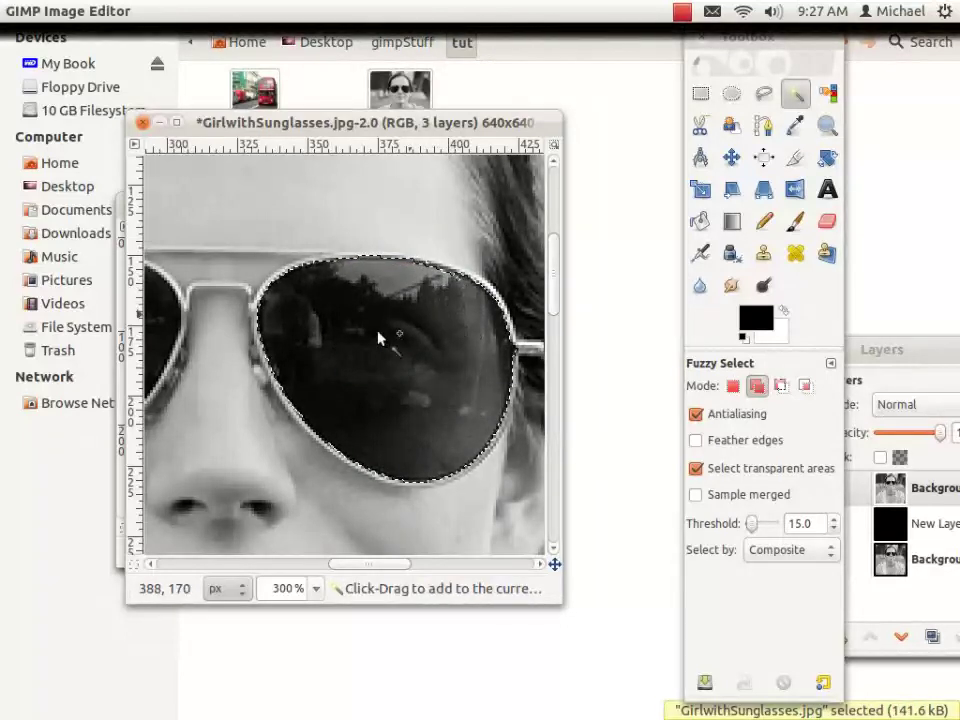
drag(418, 563, 352, 567)
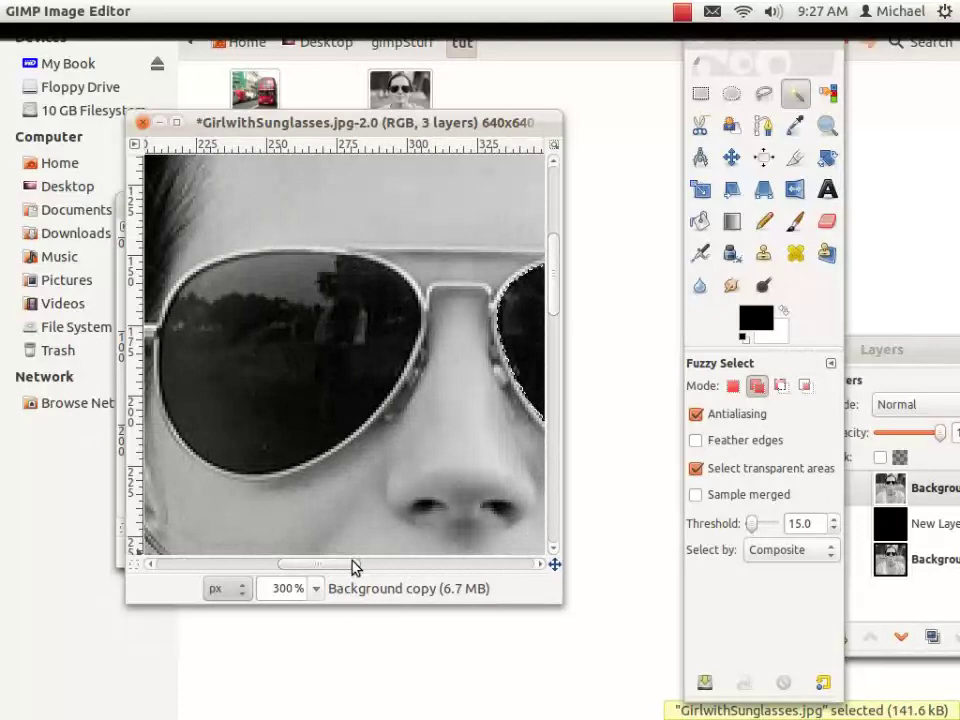
drag(231, 304, 345, 375)
drag(294, 329, 354, 360)
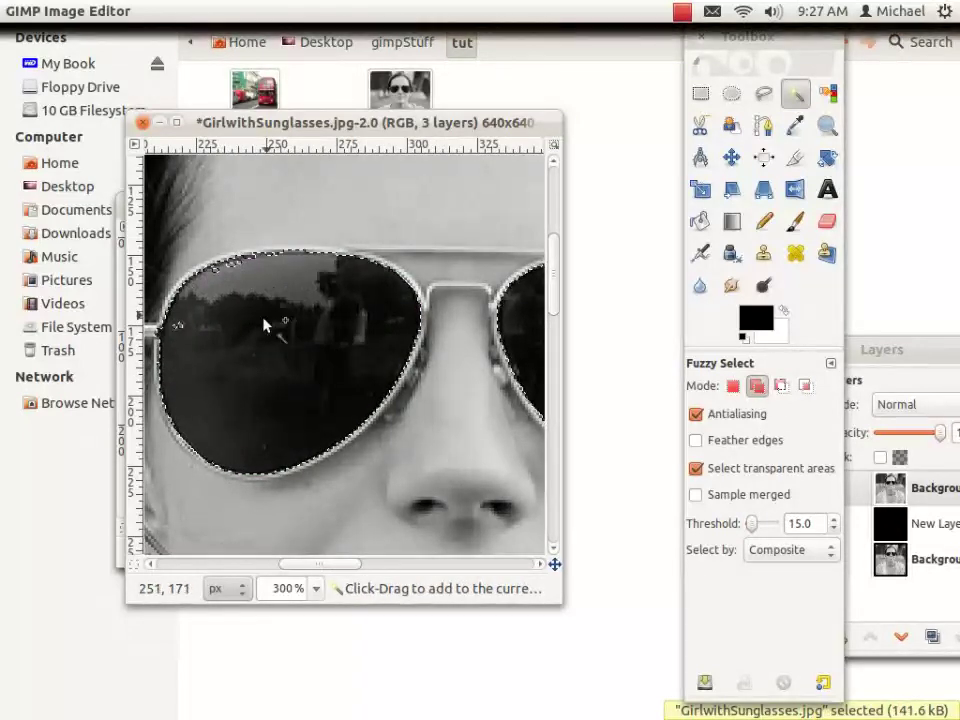
mouse_move(185, 327)
mouse_down()
mouse_move(193, 332)
mouse_move(183, 329)
mouse_up()
drag(235, 275, 216, 276)
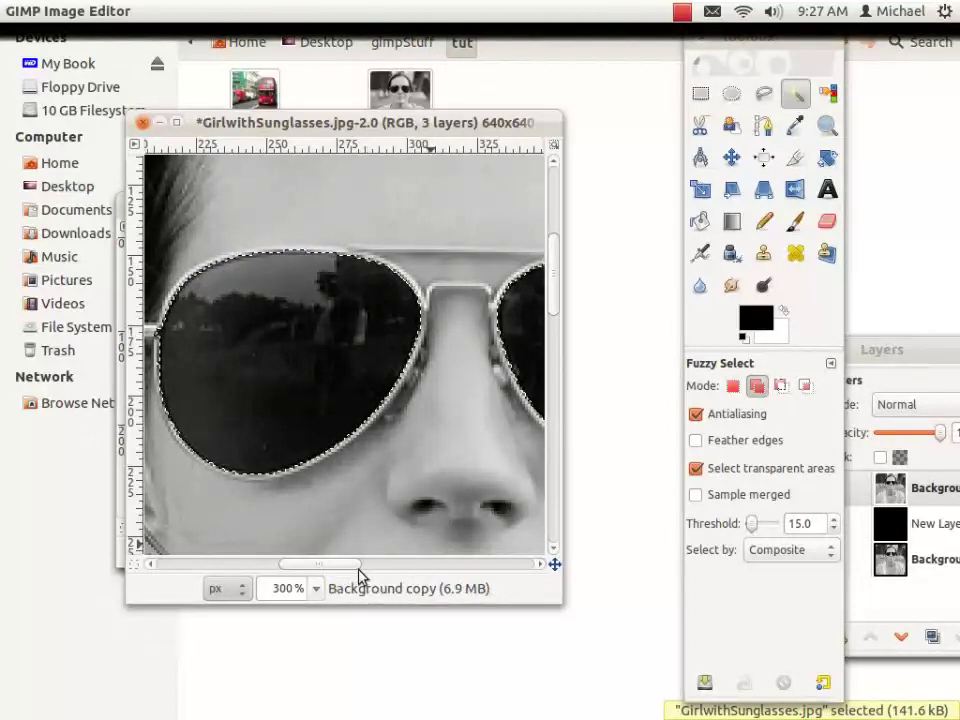
Feather the lens selection by 10 pixels.
mouse_move(248, 11)
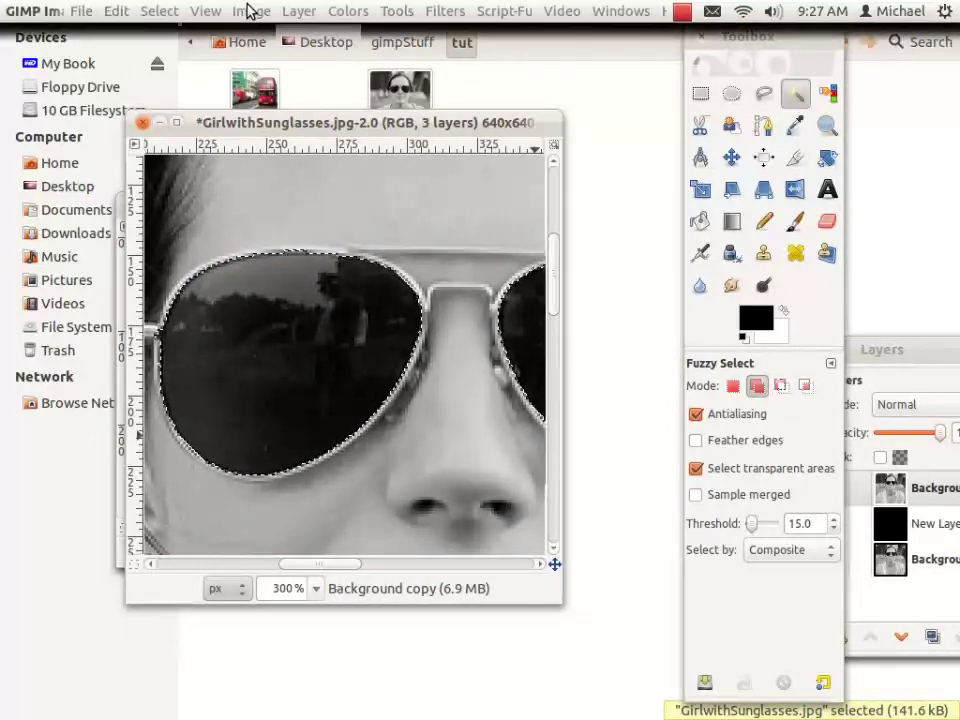
click(173, 12)
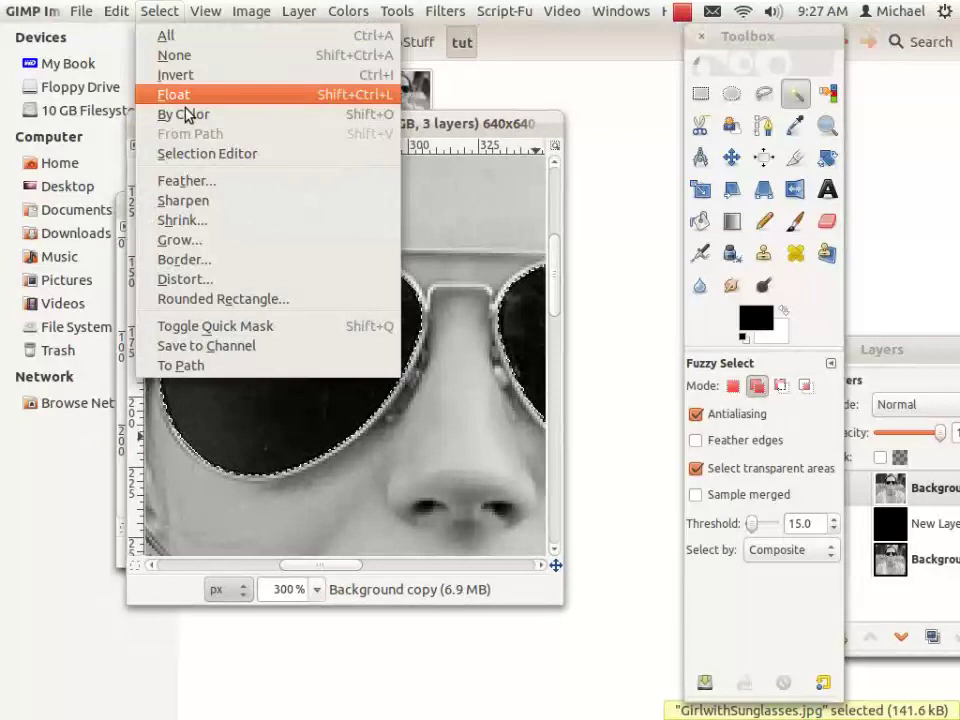
click(217, 186)
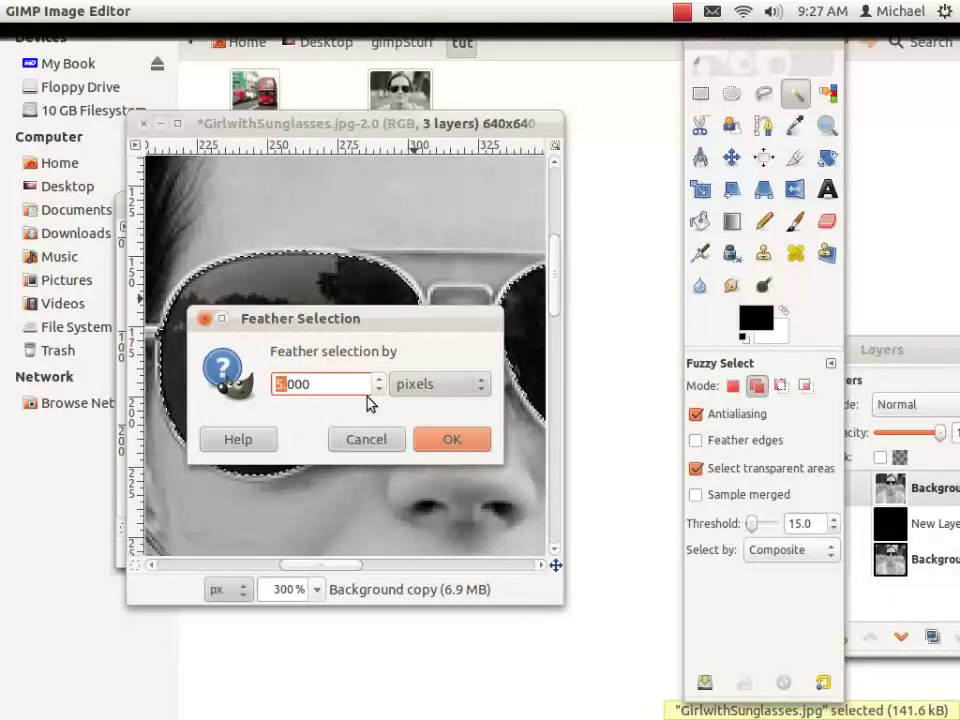
text(10)
key(Return)
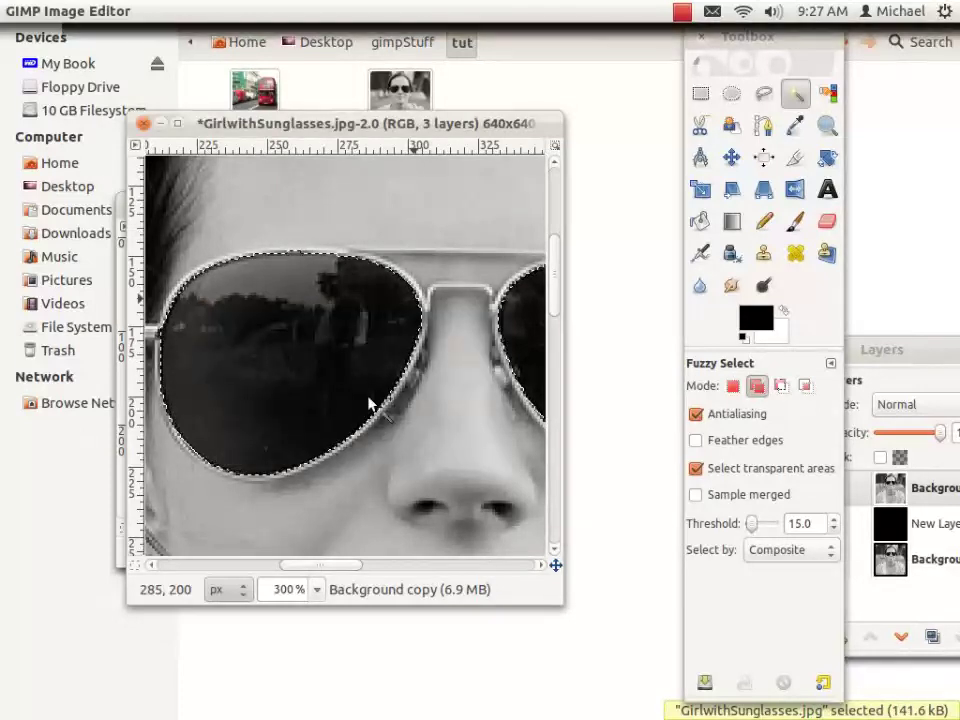
drag(336, 566, 366, 576)
drag(901, 352, 609, 177)
Add an alpha channel to Background copy and delete the lenses to reveal black beneath.
click(655, 312)
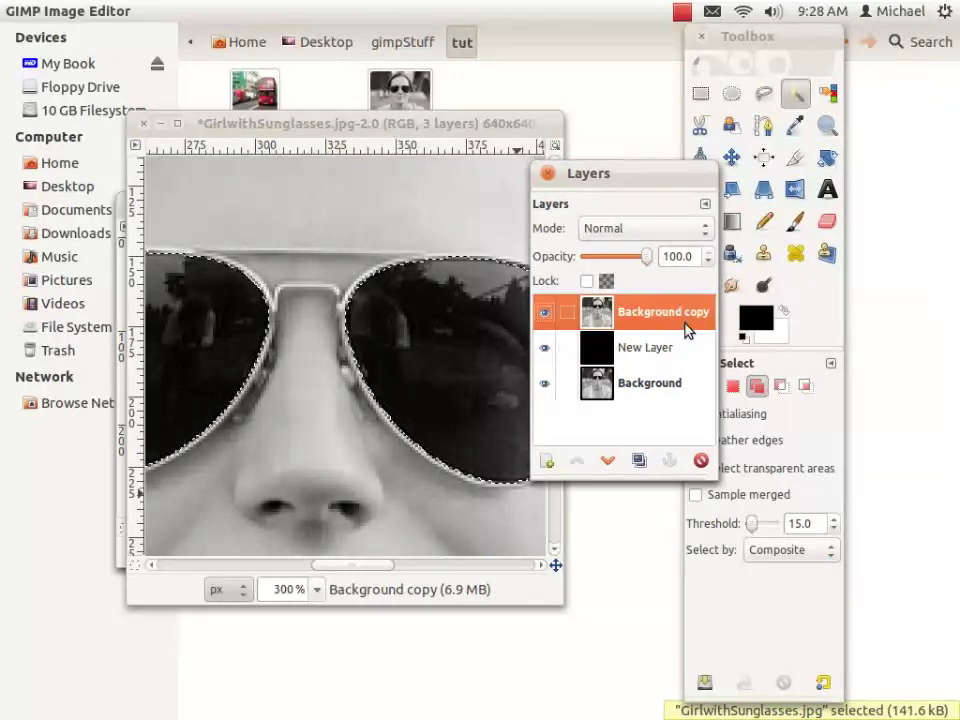
right_click(662, 312)
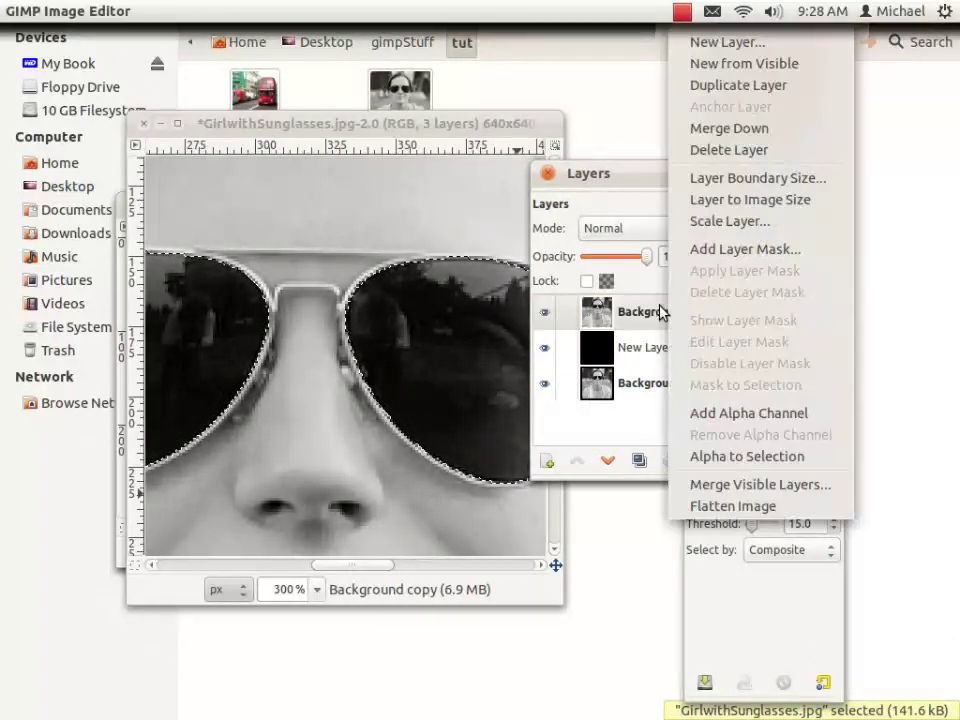
click(737, 413)
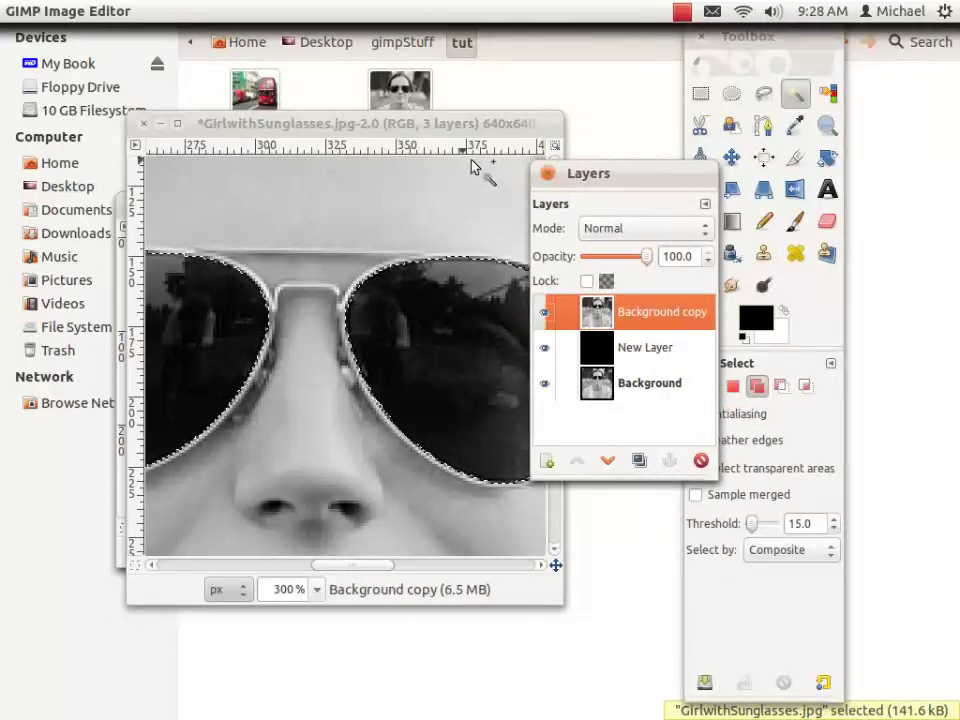
drag(570, 173, 735, 188)
click(504, 124)
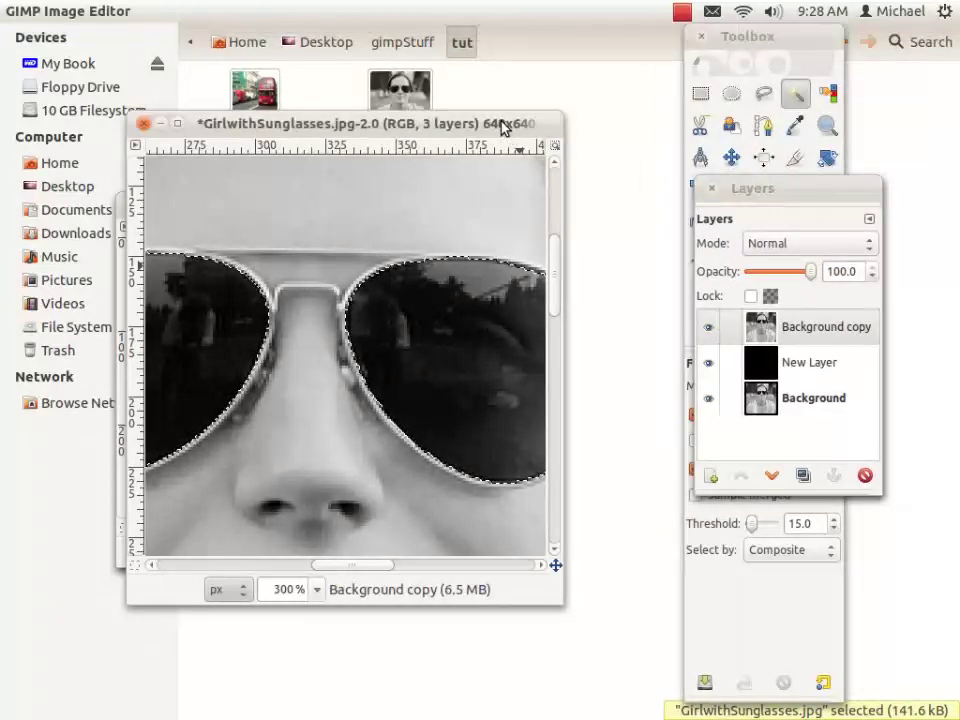
key(Delete)
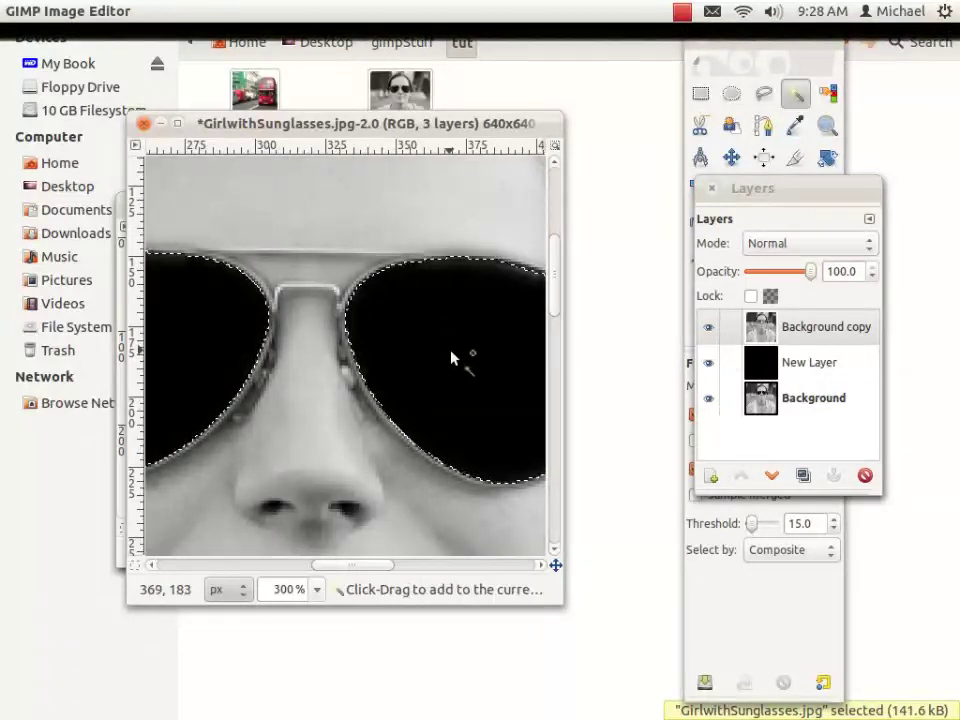
mouse_move(373, 572)
mouse_down()
mouse_move(321, 570)
mouse_move(382, 566)
mouse_up()
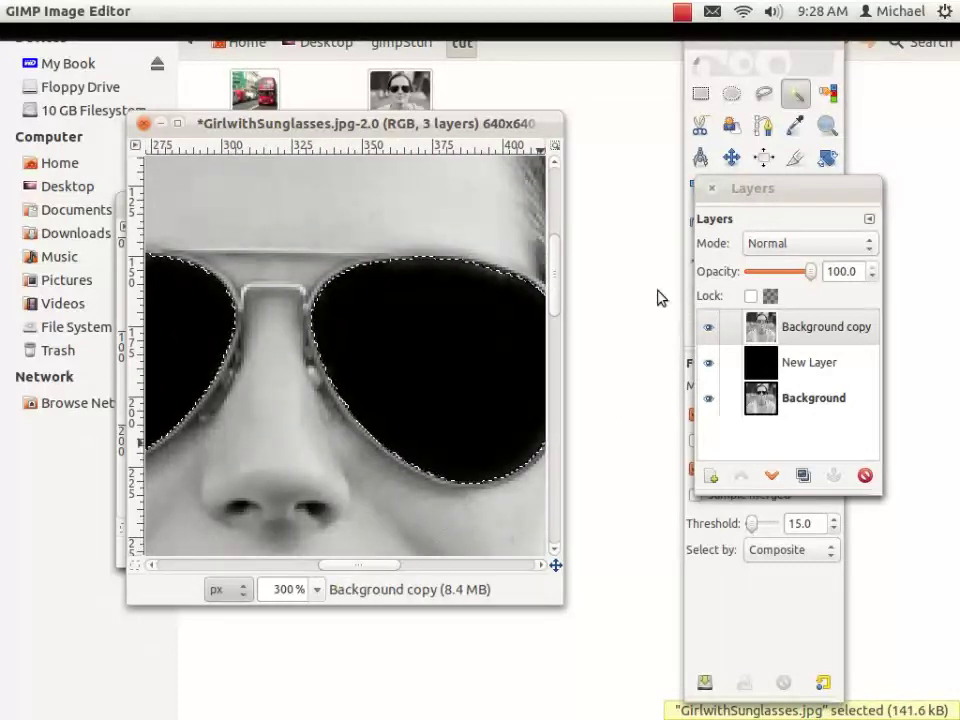
Move the portrait aside and bring the flipped bus photo to the front.
drag(461, 135, 629, 159)
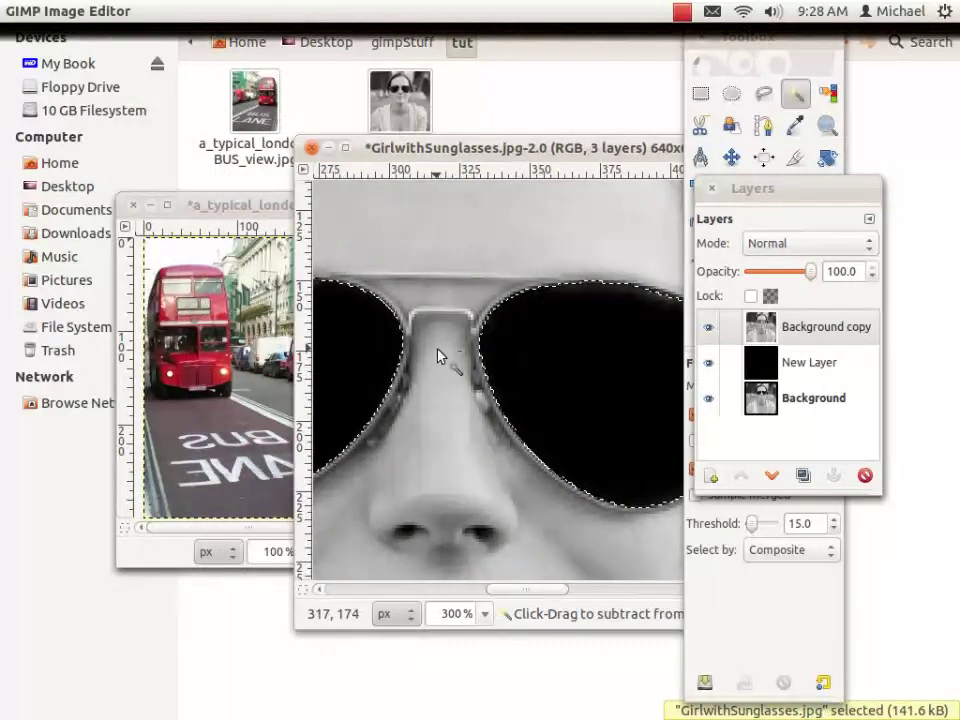
scroll(441, 349, down, 3)
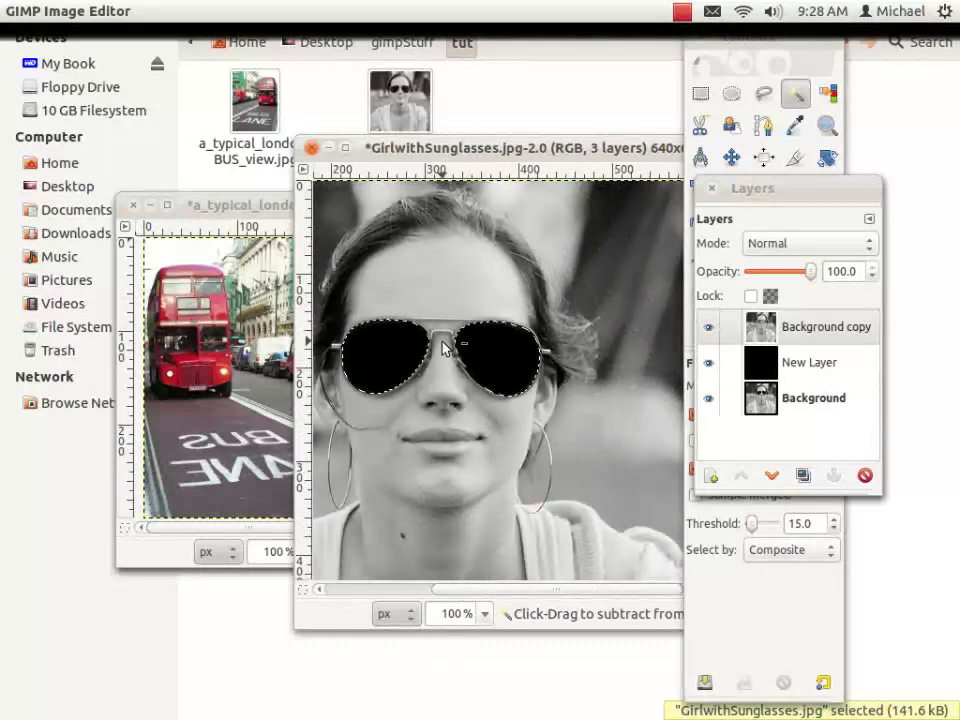
click(250, 205)
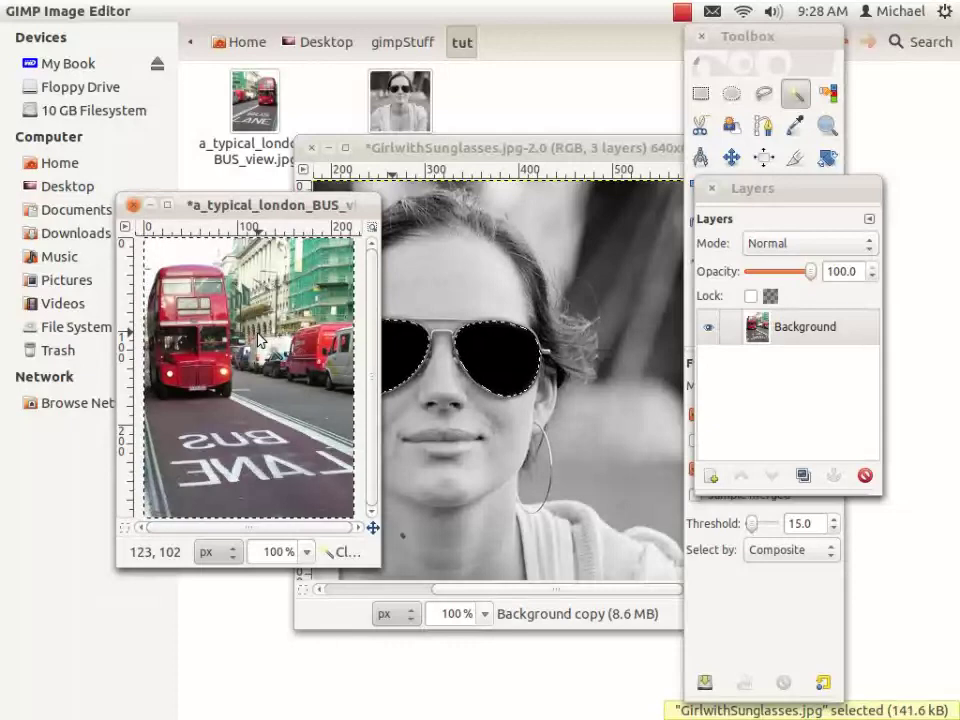
Bring the sunglasses portrait back in front and move it up and left.
drag(510, 152, 381, 117)
Paste the bus photo into the portrait as a new top Clipboard layer.
right_click(431, 236)
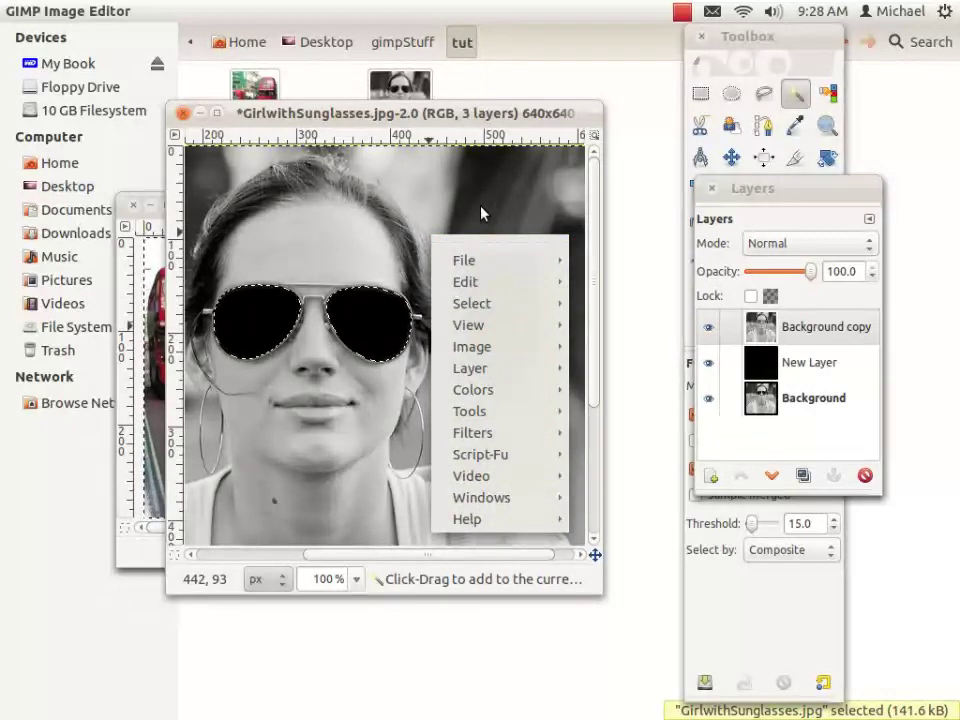
mouse_move(462, 290)
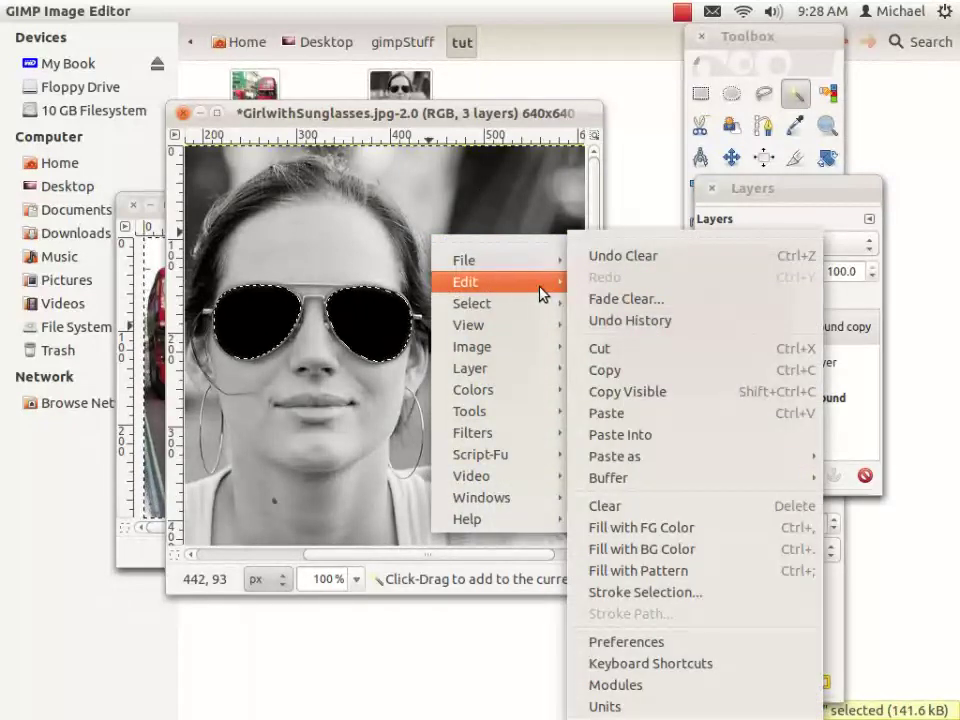
mouse_move(670, 457)
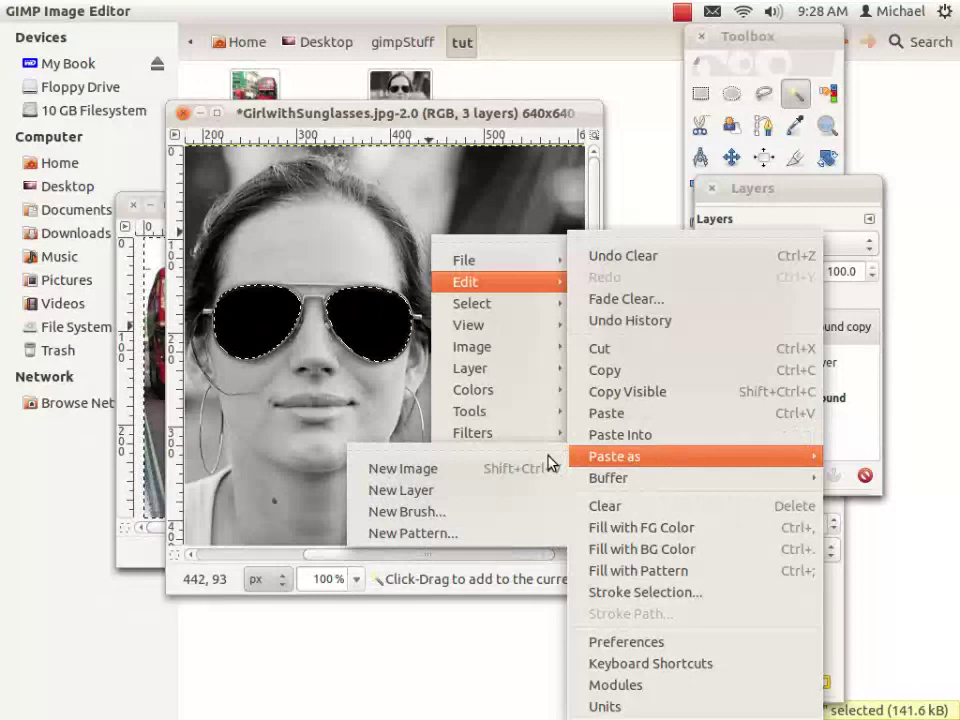
click(451, 490)
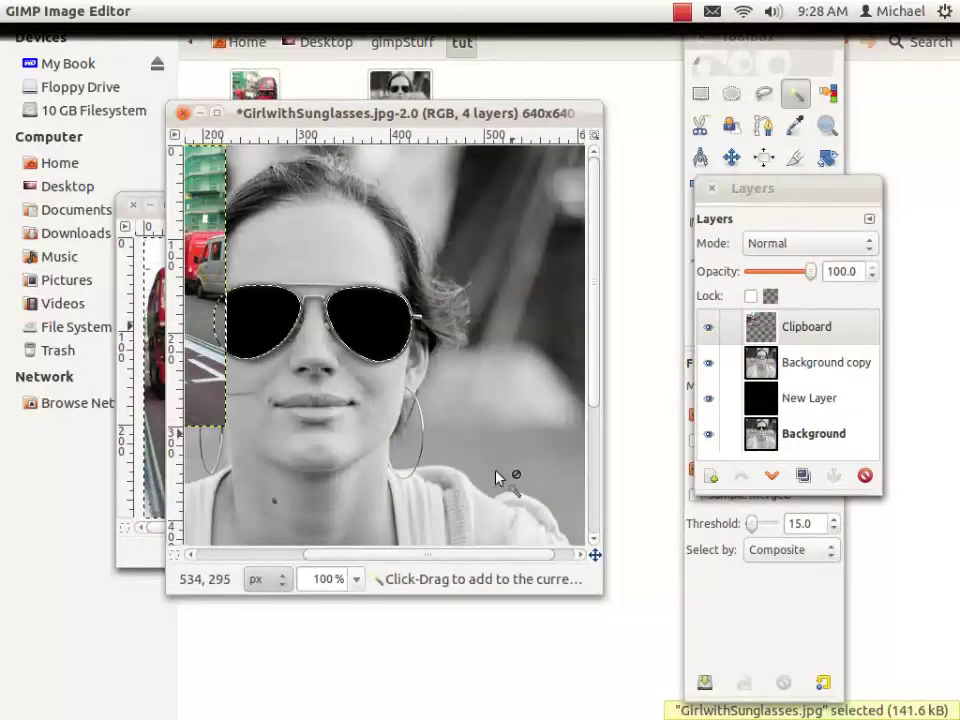
drag(482, 561, 360, 560)
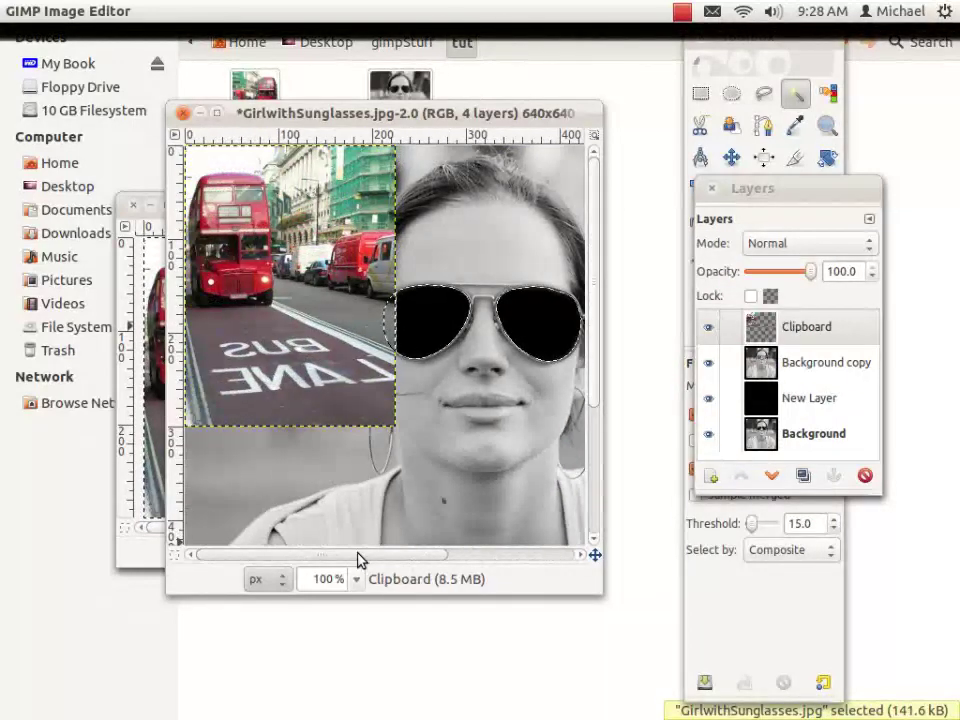
Rename the pasted Clipboard layer to 'bus right'.
double_click(818, 328)
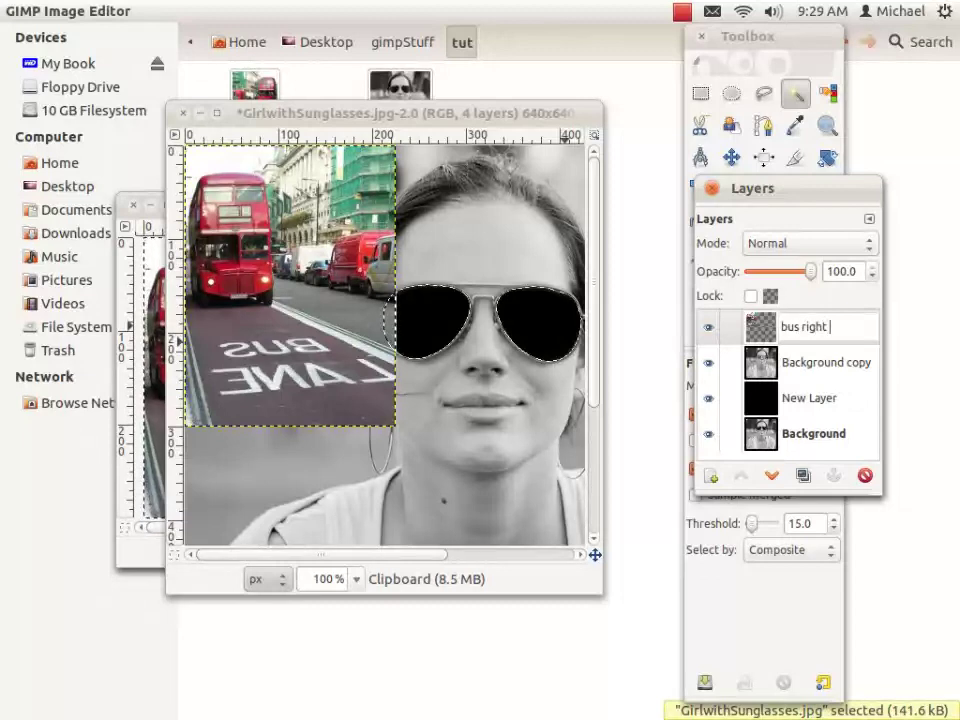
text(bus right)
key(Return)
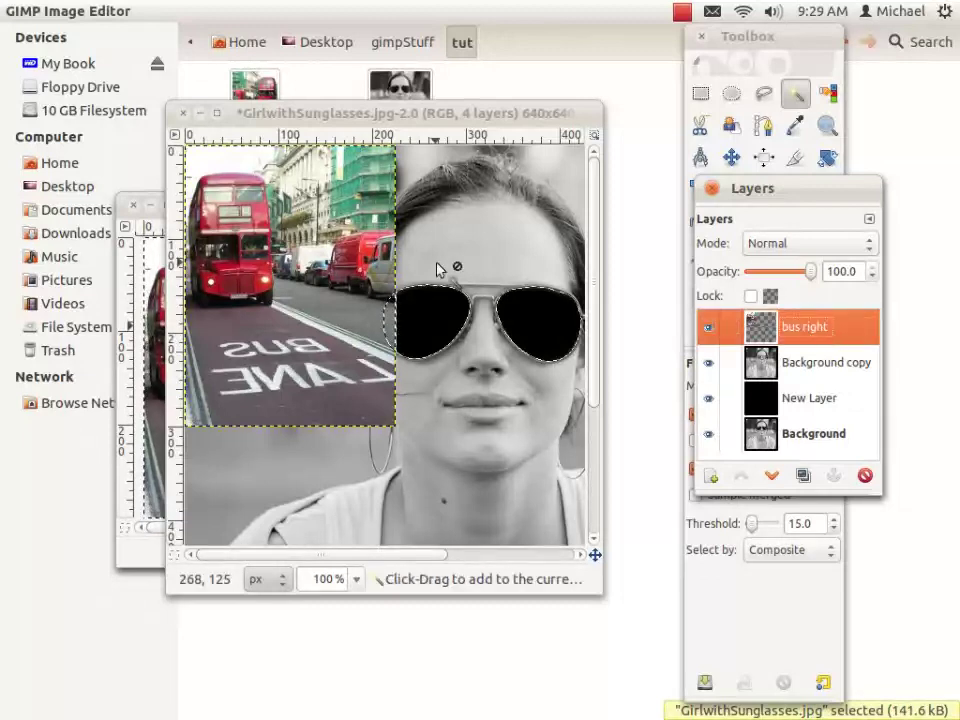
Duplicate the bus right layer and name the copy 'bus left'.
click(804, 476)
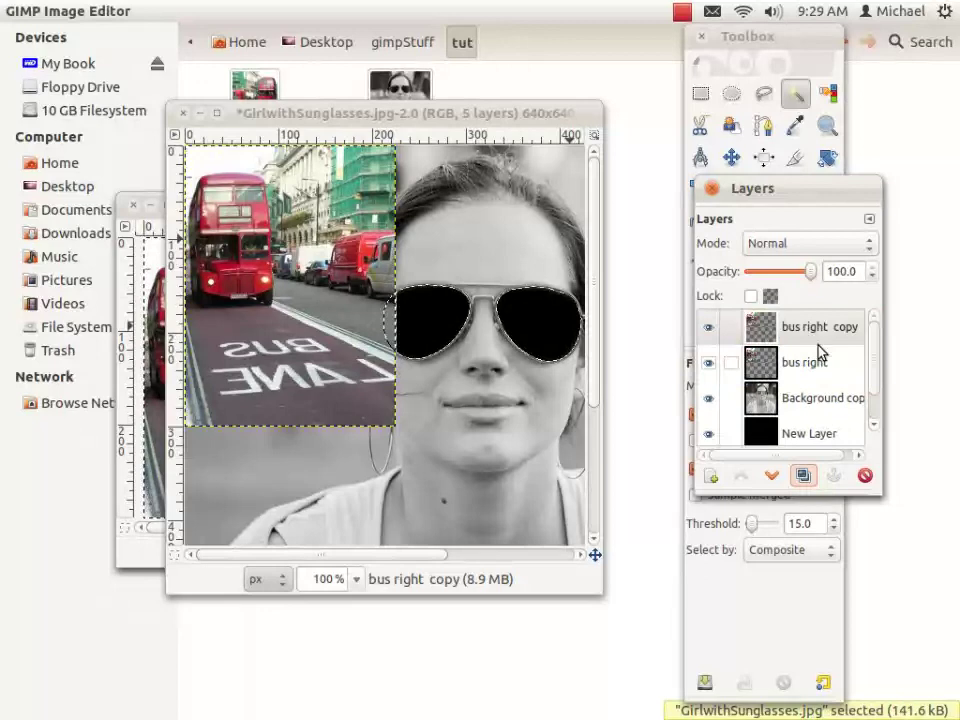
double_click(832, 324)
click(823, 326)
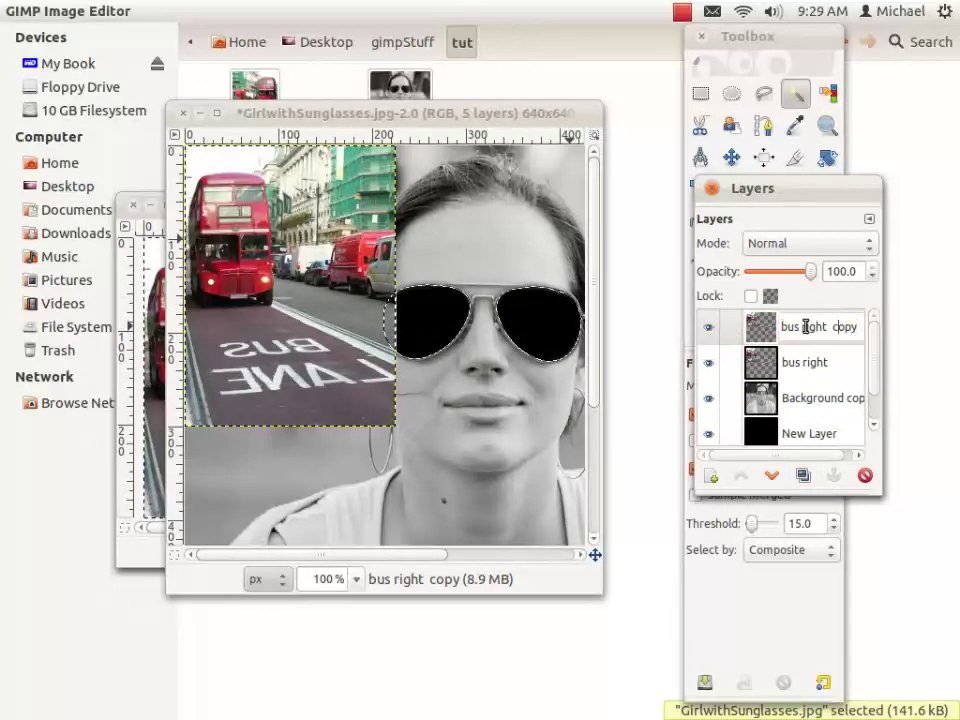
drag(806, 326, 877, 327)
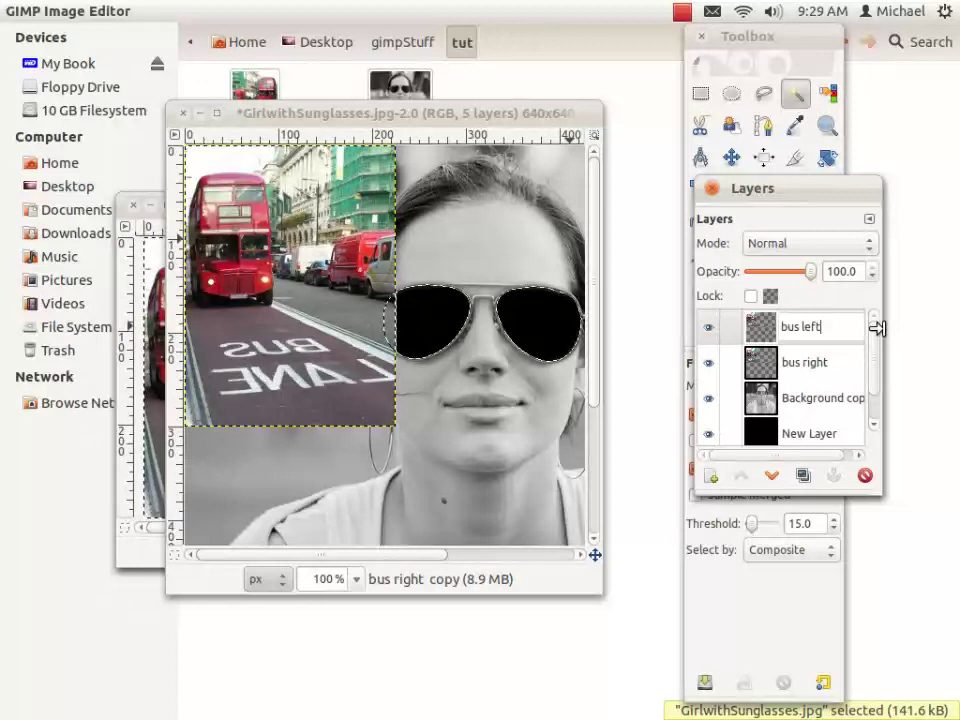
key(Return)
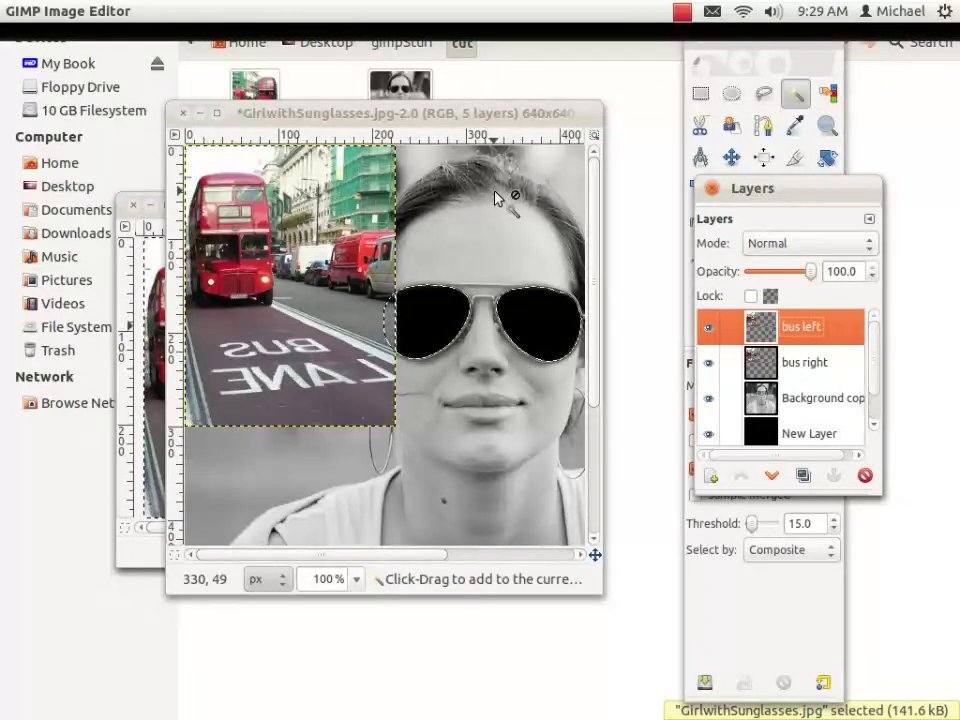
Clear the sunglasses lens selection, make bus right the active layer and choose the Scale tool.
key(shift)
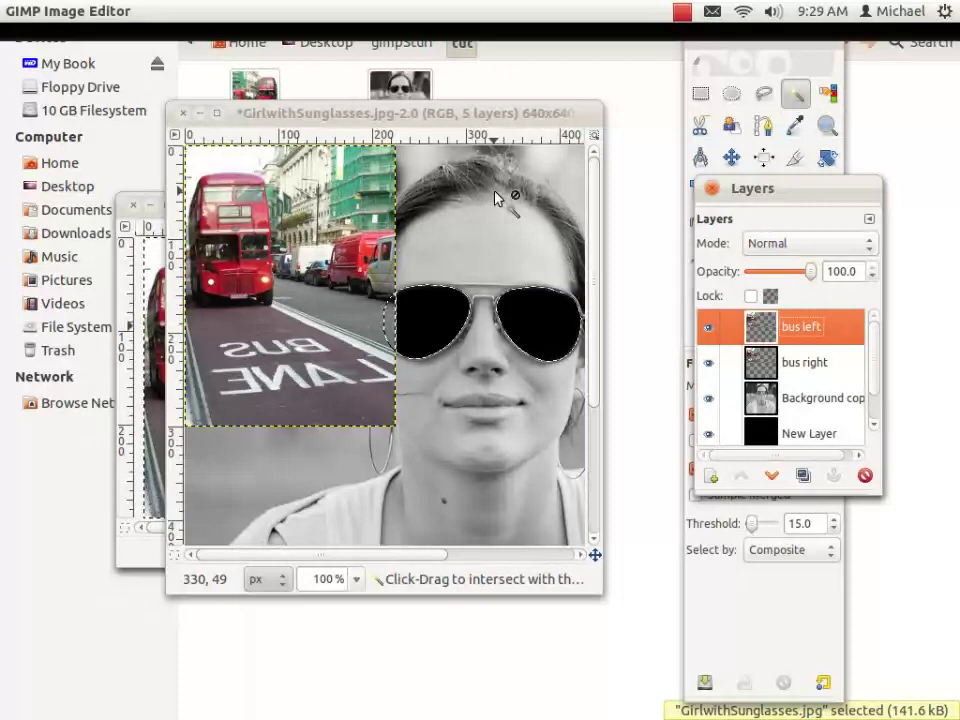
ctrl+shift+click(494, 197)
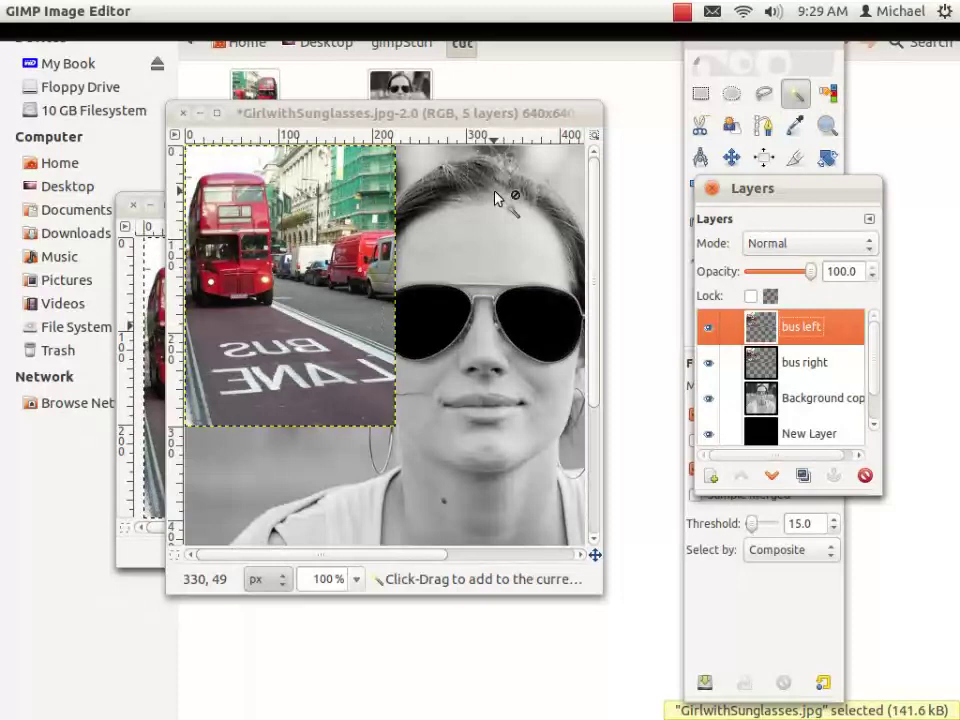
click(531, 122)
click(805, 364)
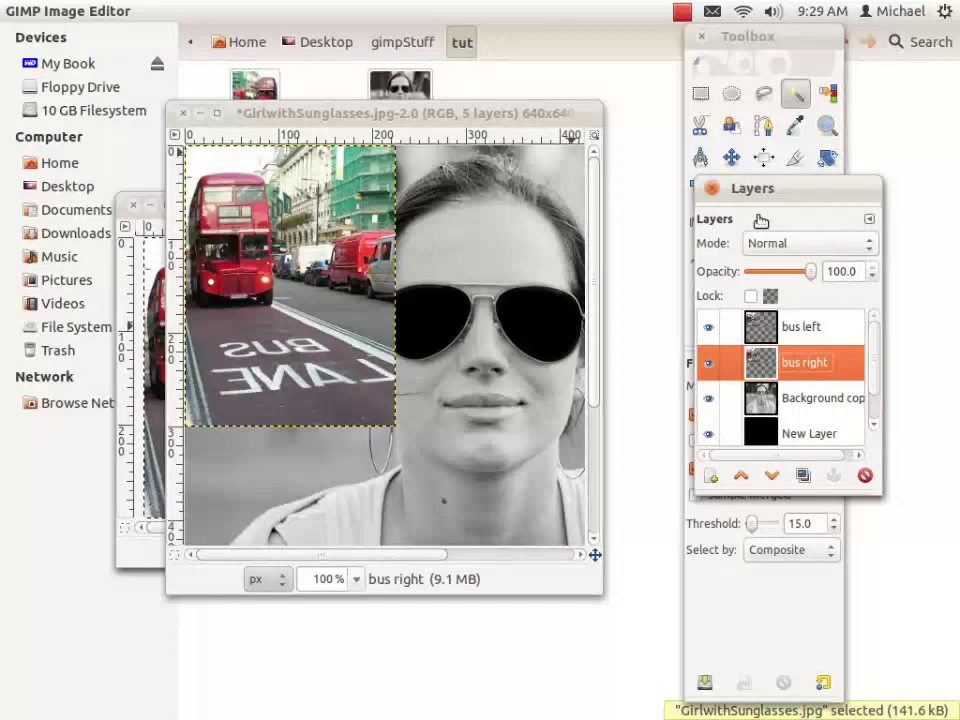
drag(778, 189, 854, 272)
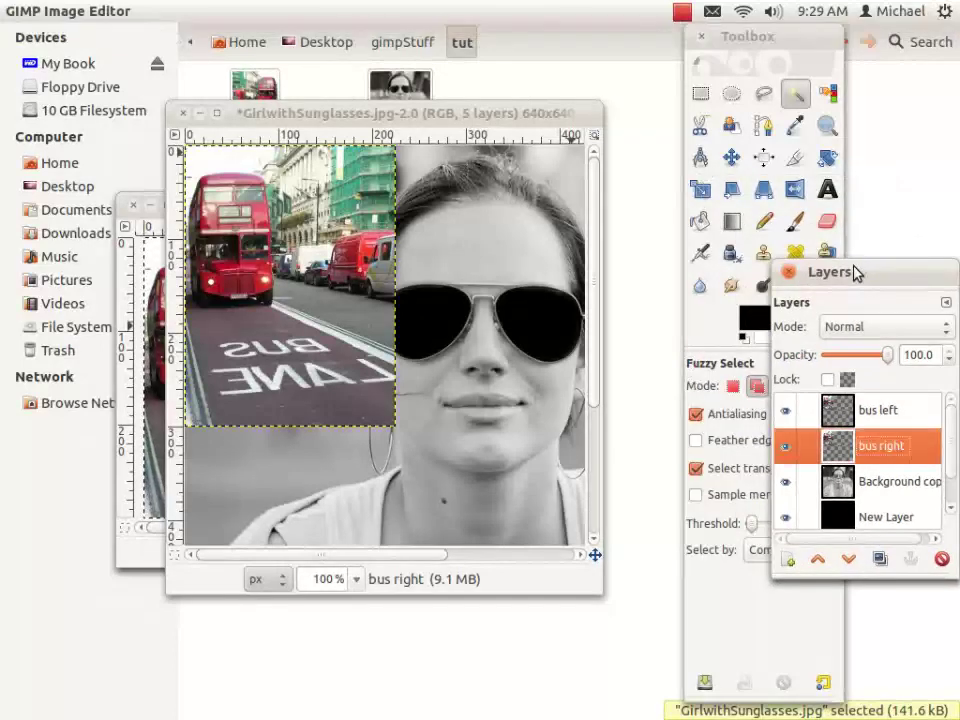
click(701, 196)
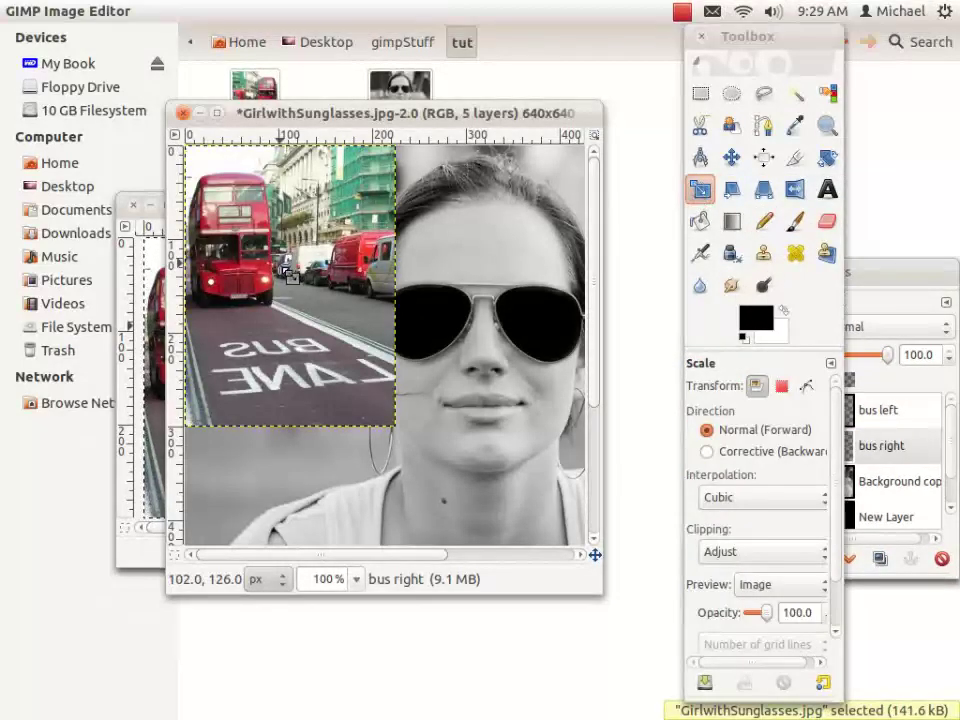
Scale the bus right layer to 150 × 150 pixels.
click(291, 273)
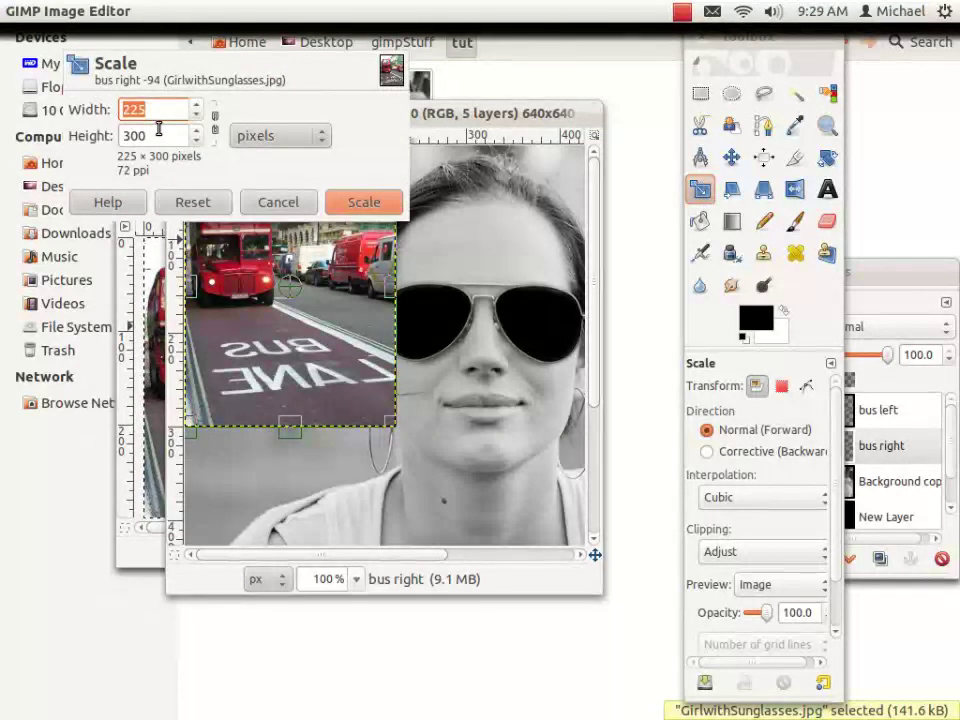
text(150)
key(Tab)
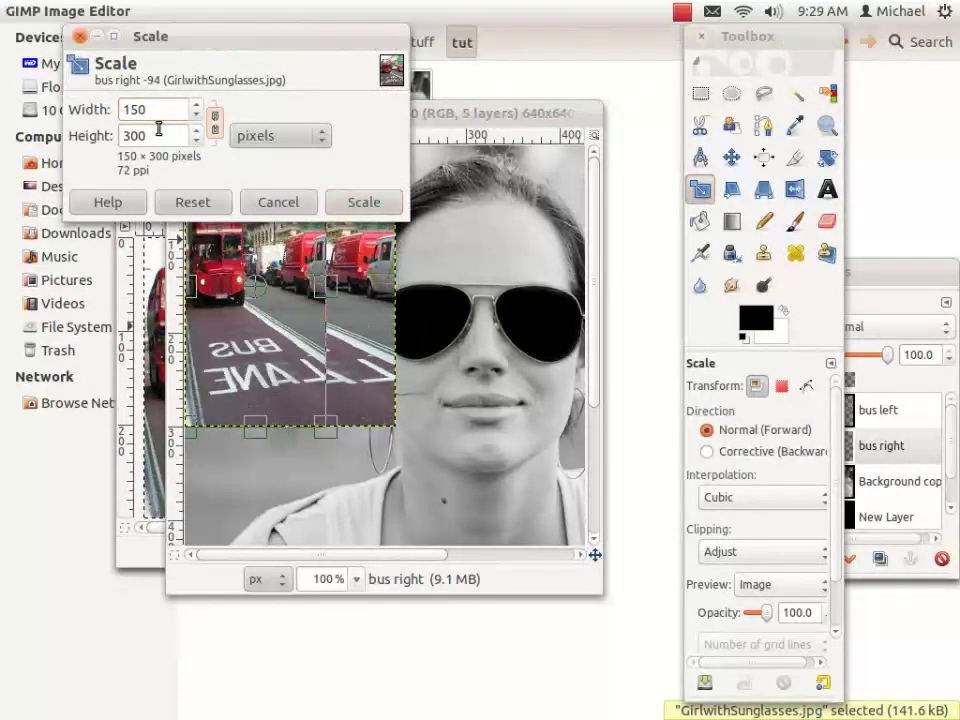
key(Tab)
text(1)
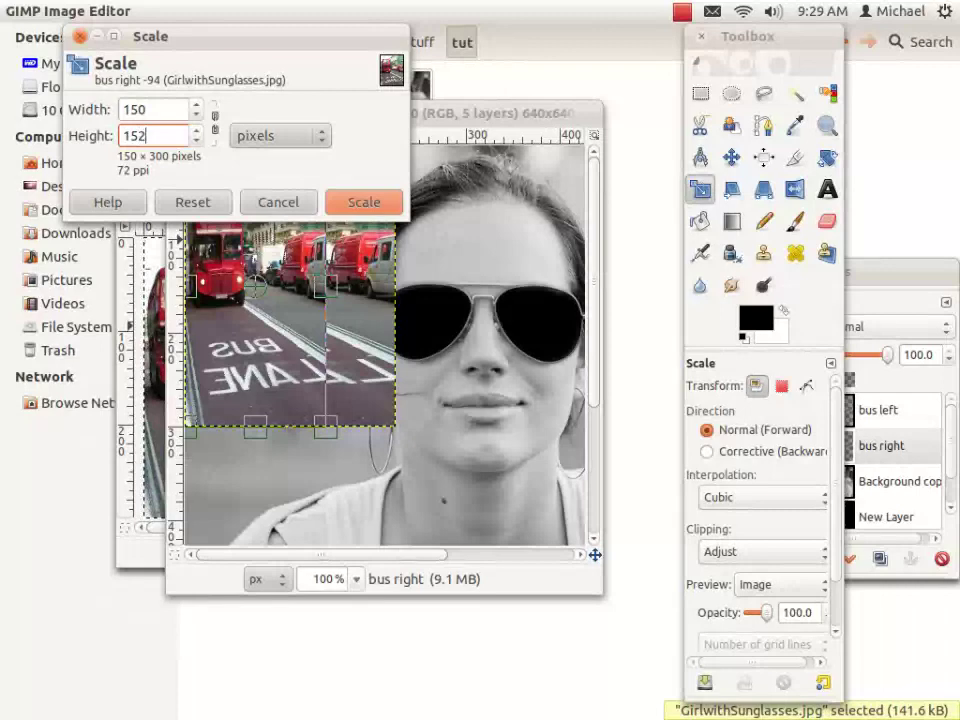
click(363, 202)
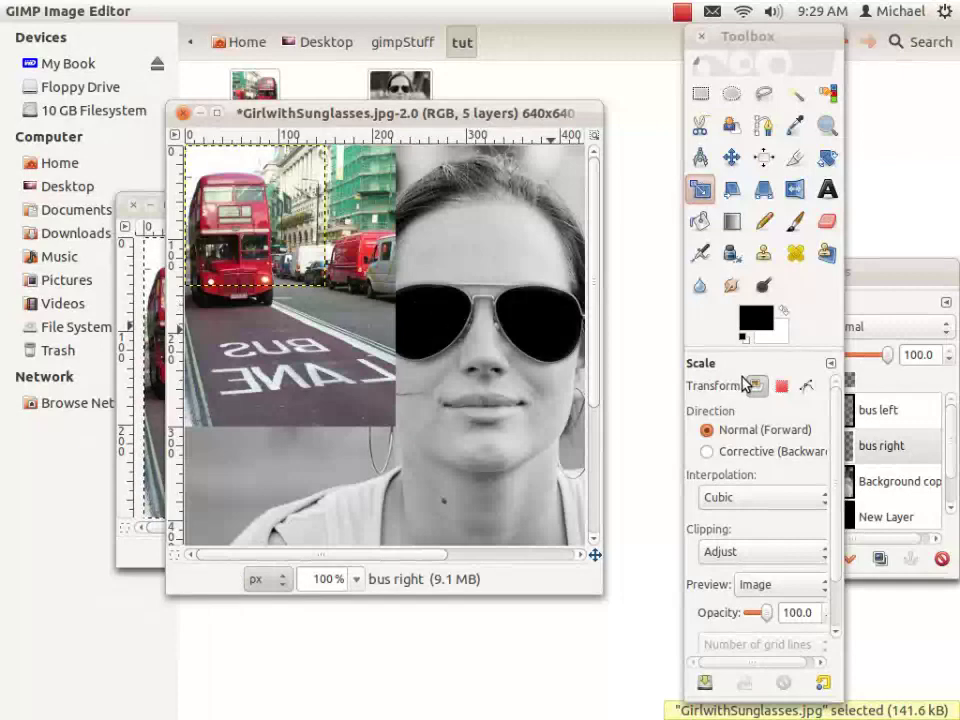
Make bus left active and scale it to 150 × 150 pixels too.
click(906, 283)
drag(906, 283, 826, 257)
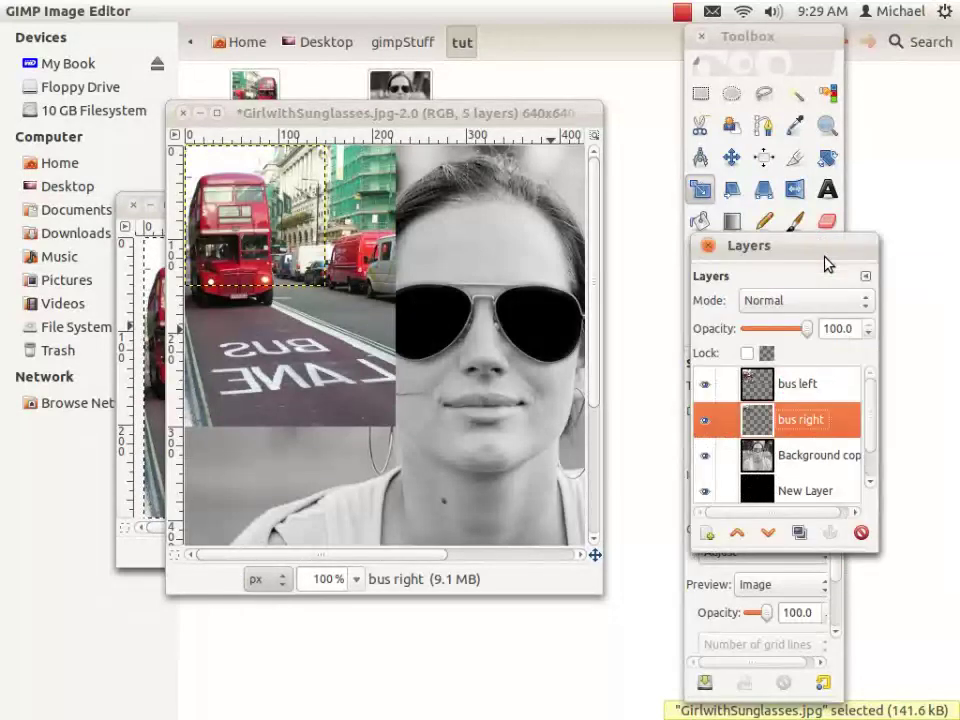
click(812, 386)
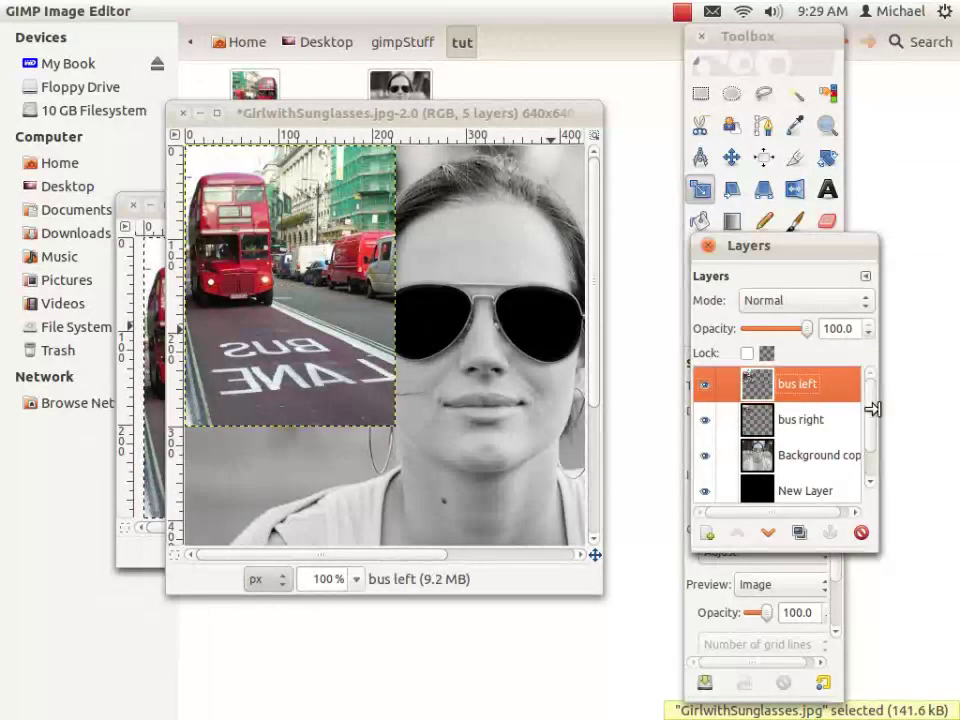
click(262, 236)
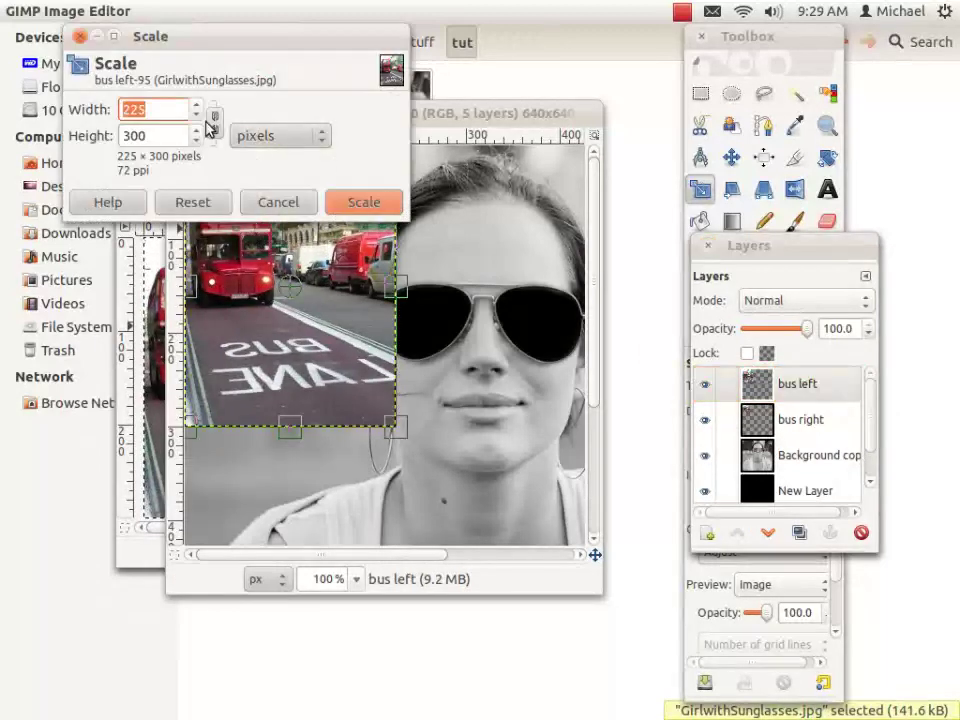
key(Tab)
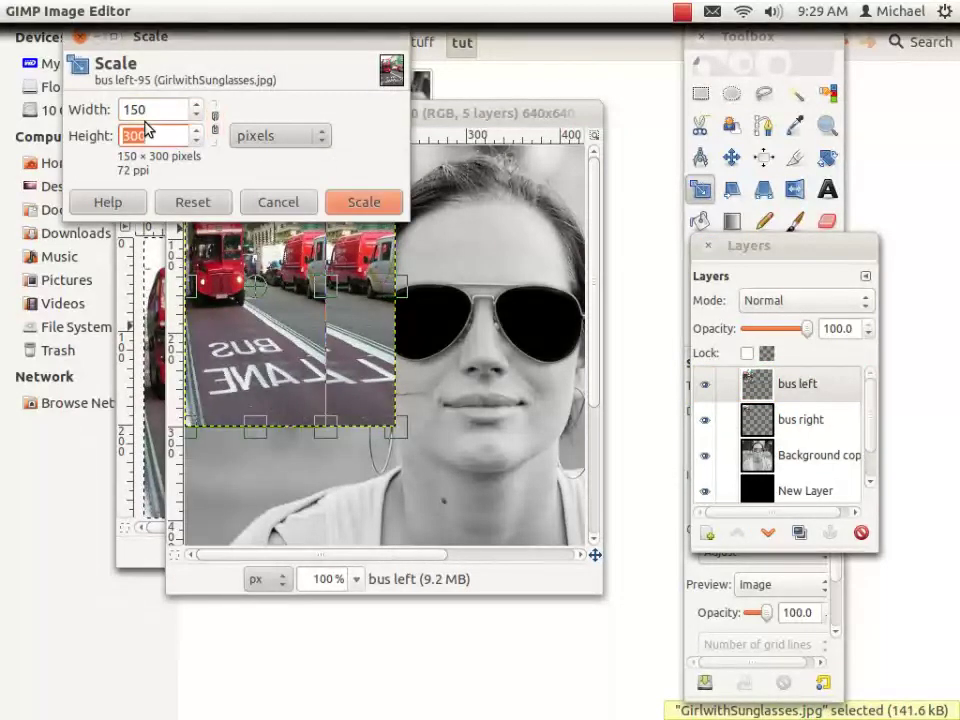
text(150)
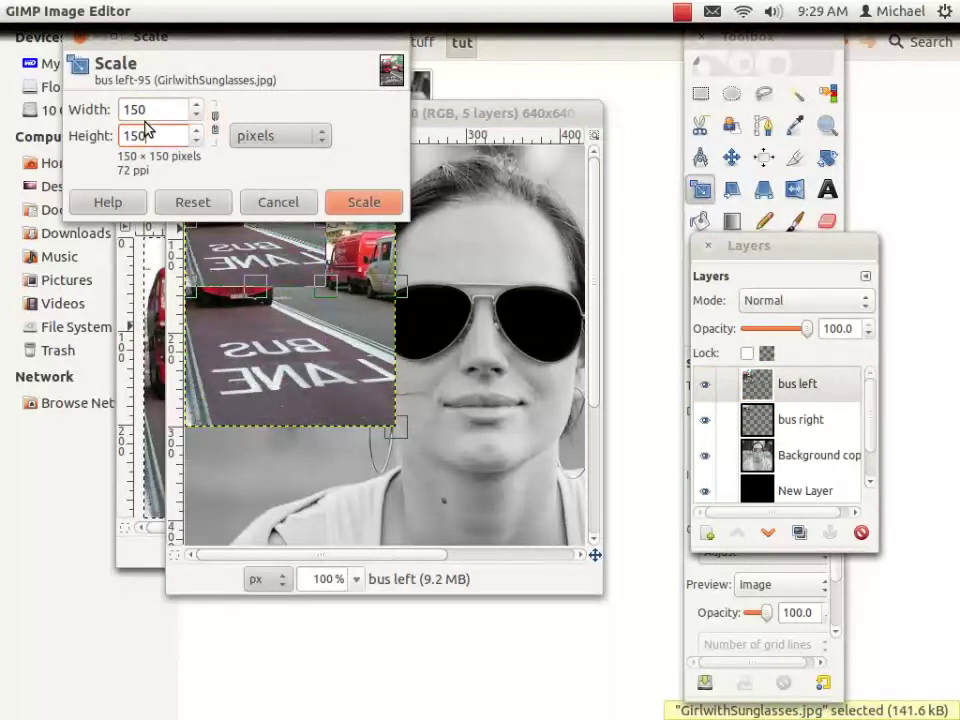
click(363, 204)
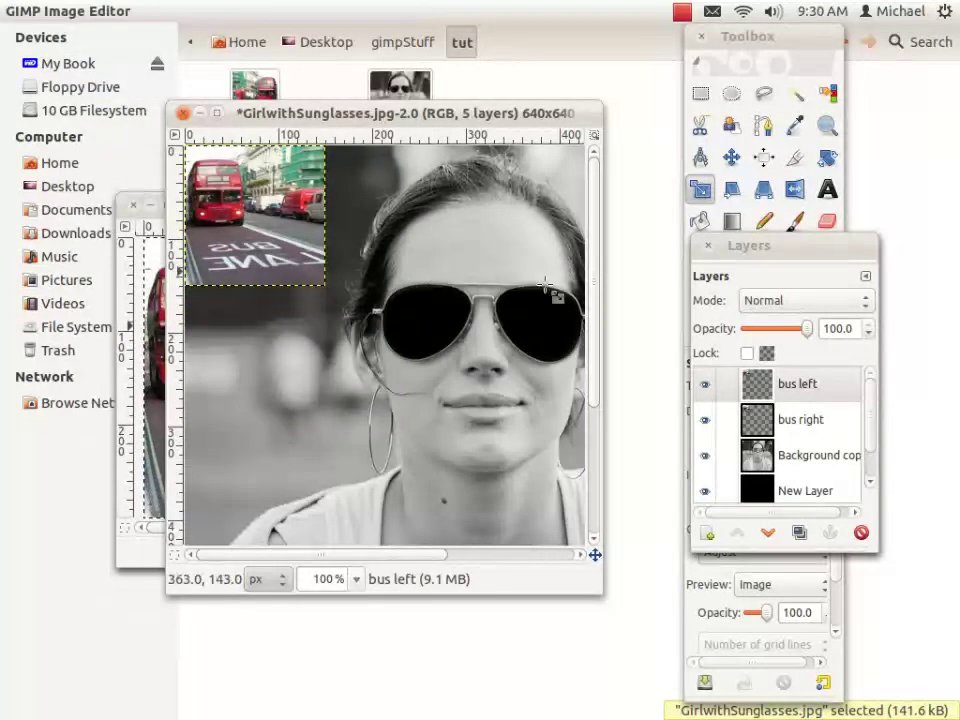
With the Move tool set to move the active layer, drag bus right onto the left lens.
click(812, 425)
drag(785, 245, 625, 114)
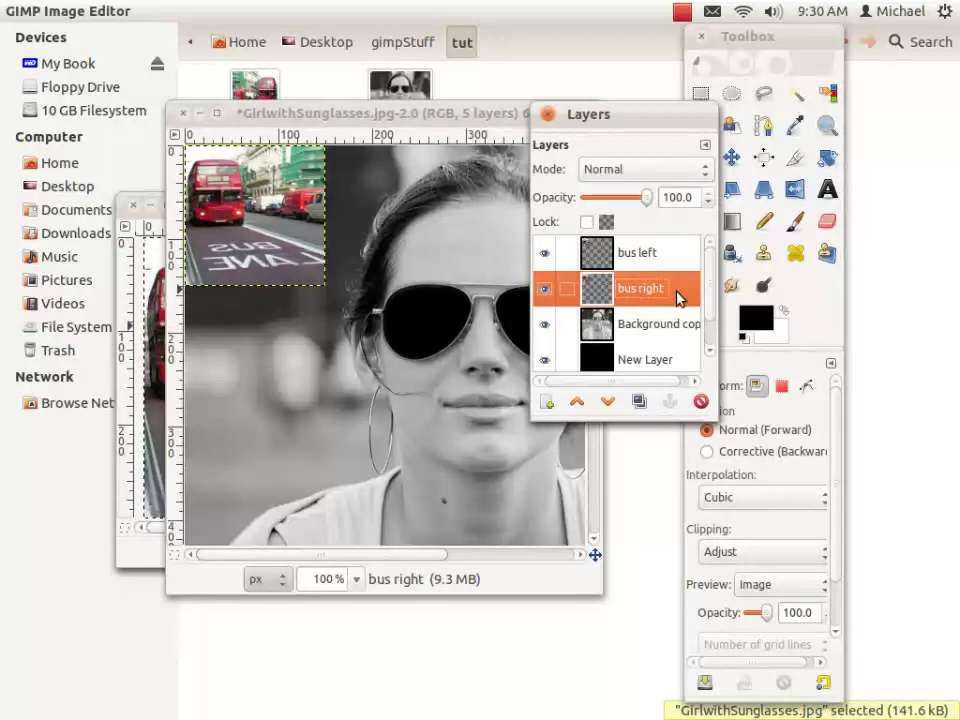
mouse_move(651, 290)
mouse_down()
mouse_move(643, 355)
mouse_move(651, 303)
mouse_move(668, 287)
mouse_up()
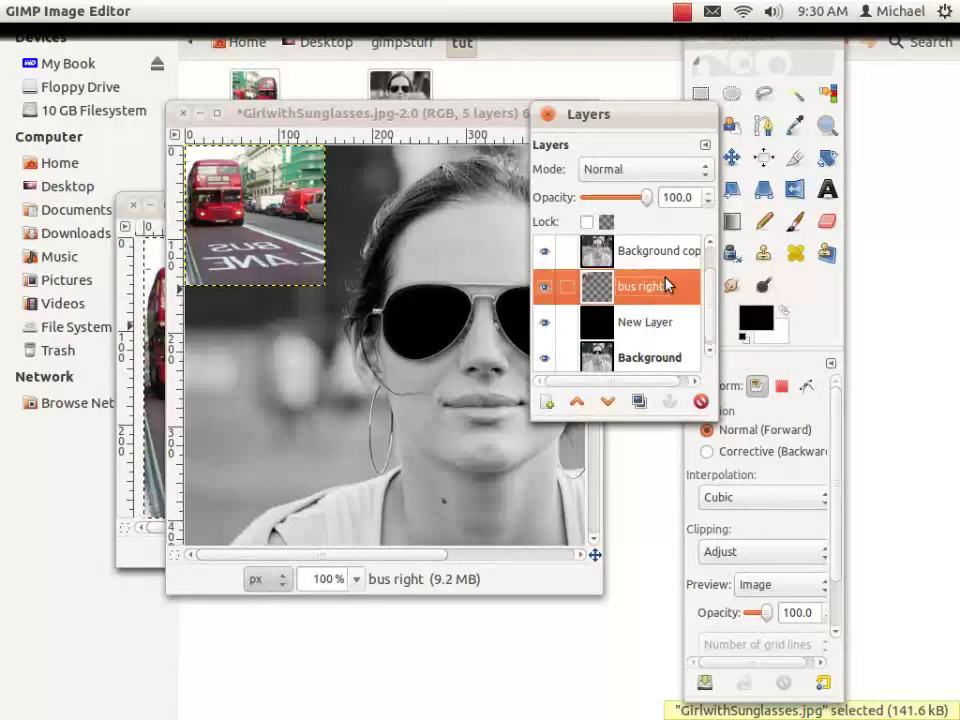
drag(638, 130, 760, 136)
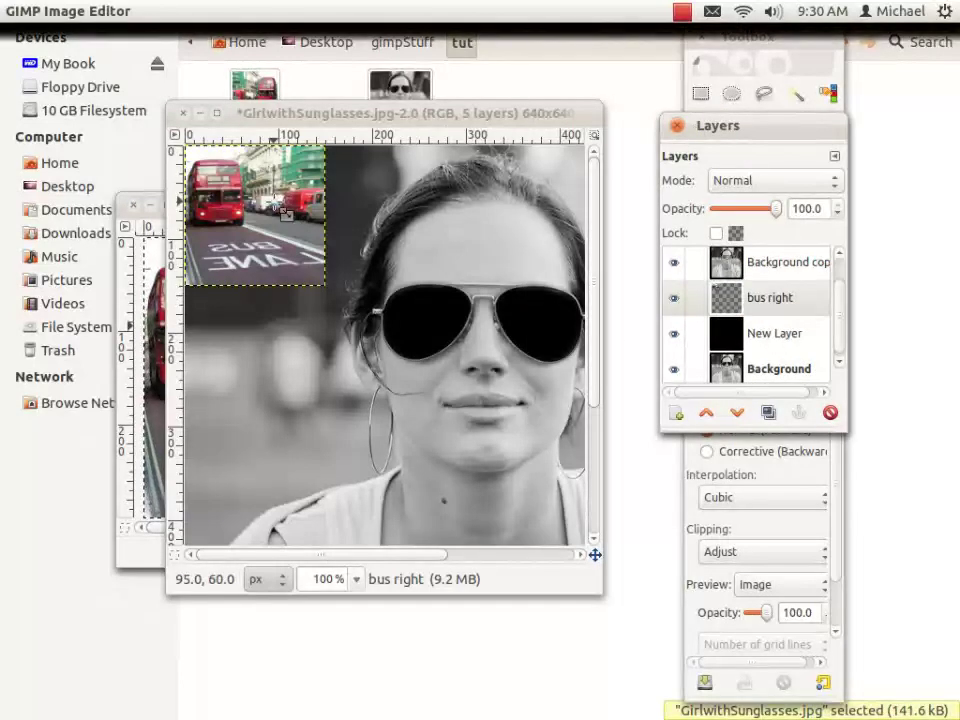
click(812, 66)
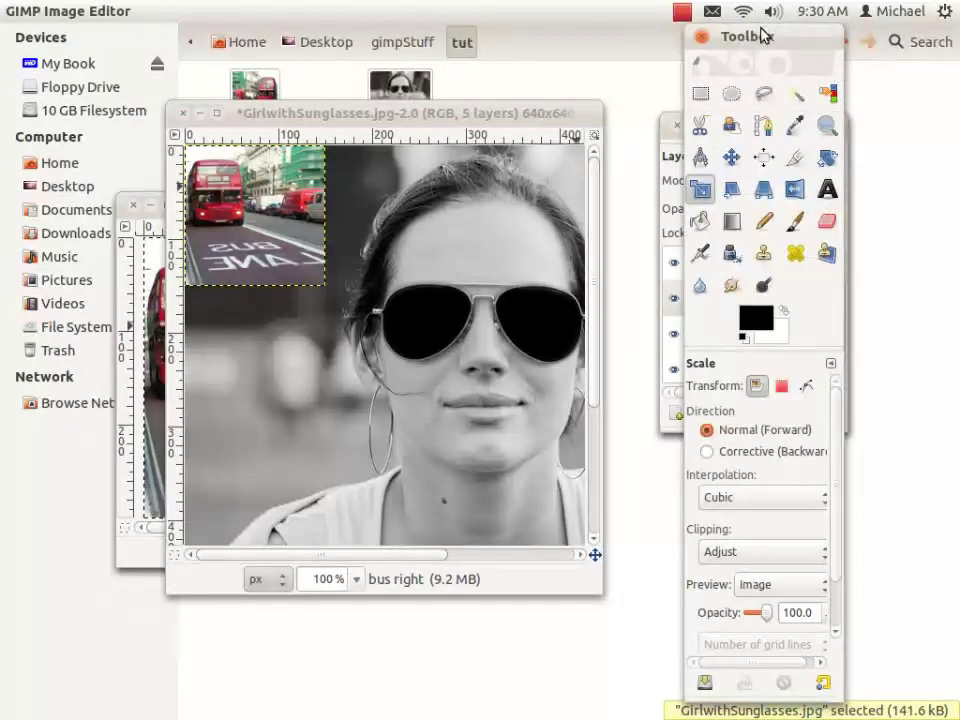
click(731, 155)
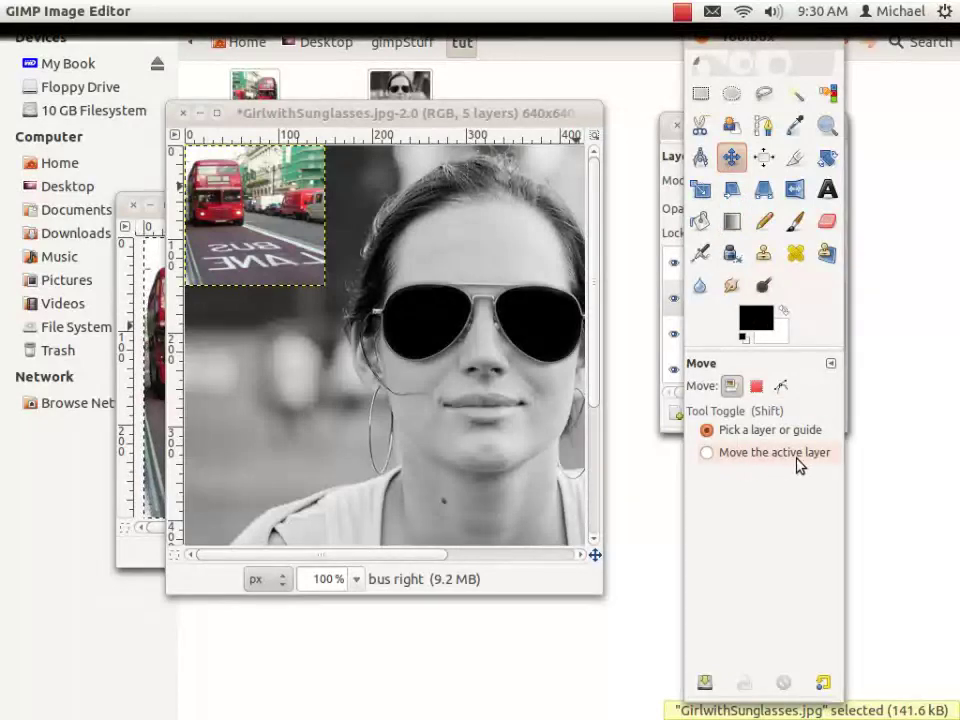
click(726, 455)
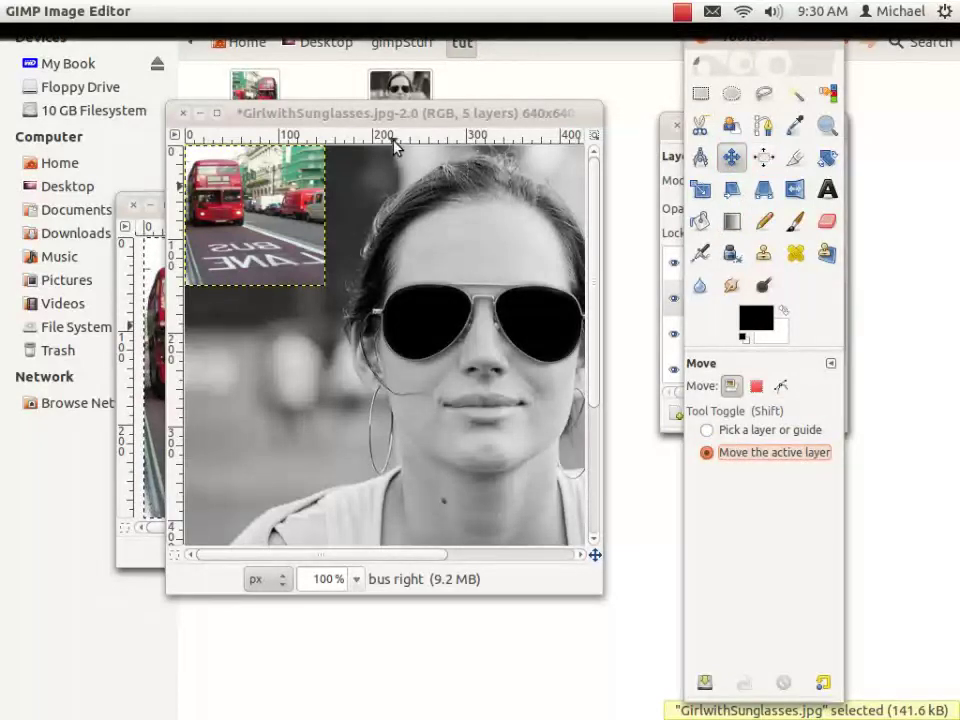
drag(242, 183, 405, 312)
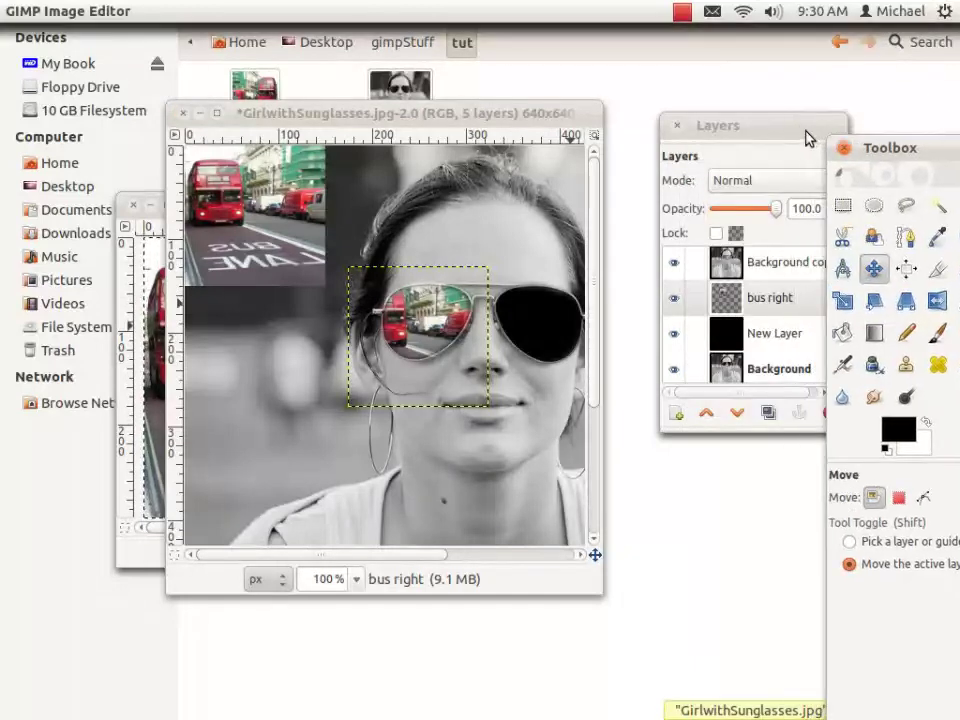
Move the bus left photo over the right lens and place it beneath Background copy.
drag(808, 138, 695, 114)
click(671, 300)
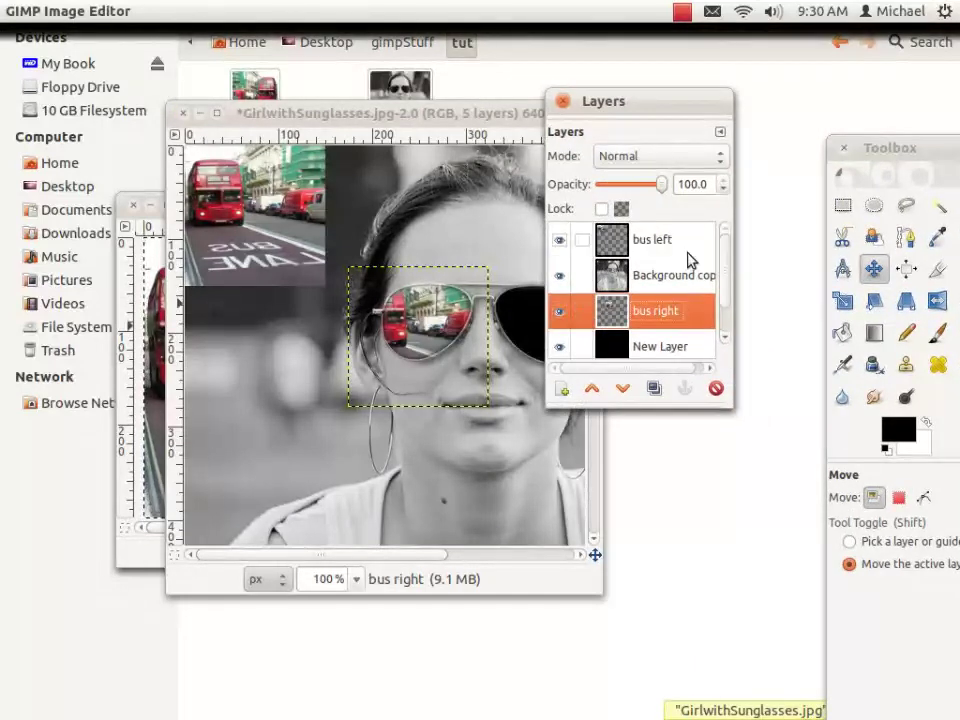
click(658, 243)
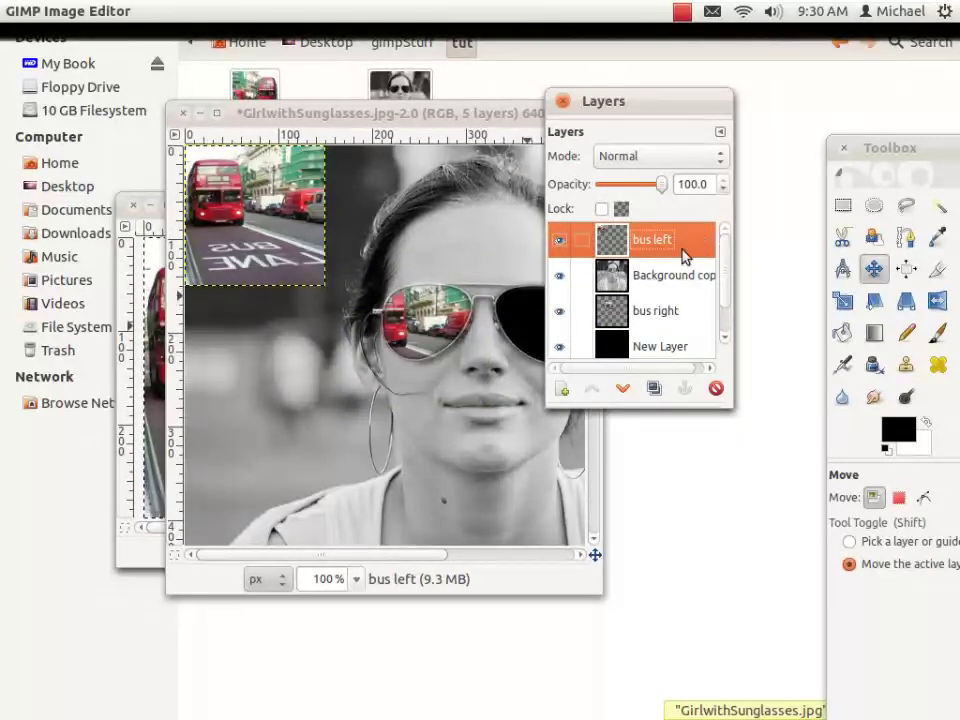
drag(622, 101, 696, 105)
drag(252, 225, 549, 342)
drag(714, 244, 733, 298)
mouse_move(540, 333)
mouse_down()
mouse_move(564, 336)
mouse_move(536, 335)
mouse_up()
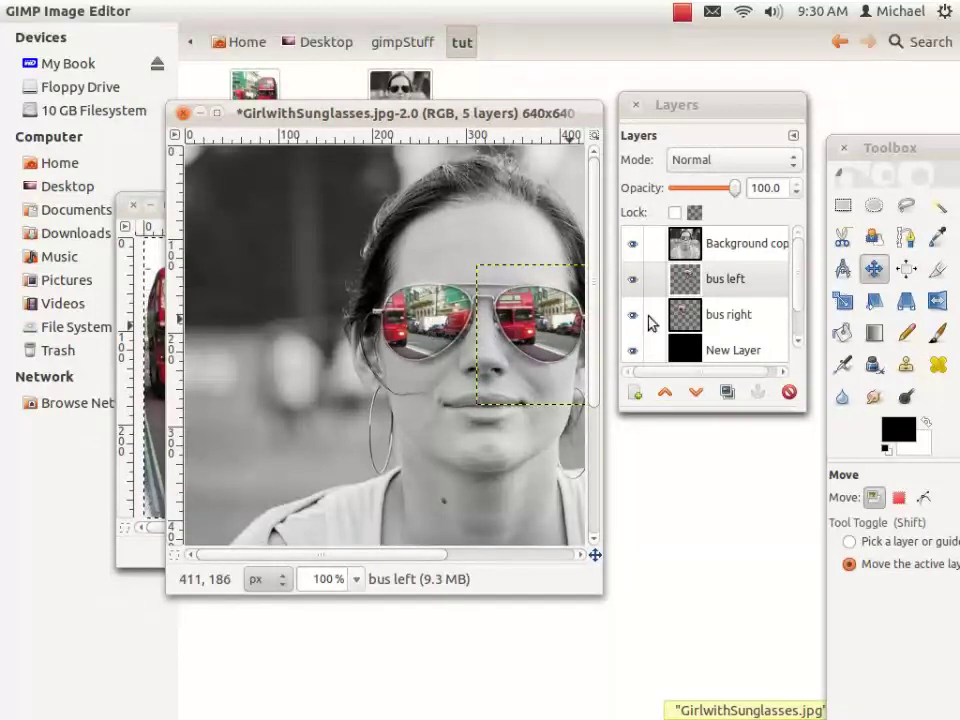
Fine-tune the positions of the bus right and bus left photos by a few pixels.
click(685, 315)
drag(414, 317, 414, 316)
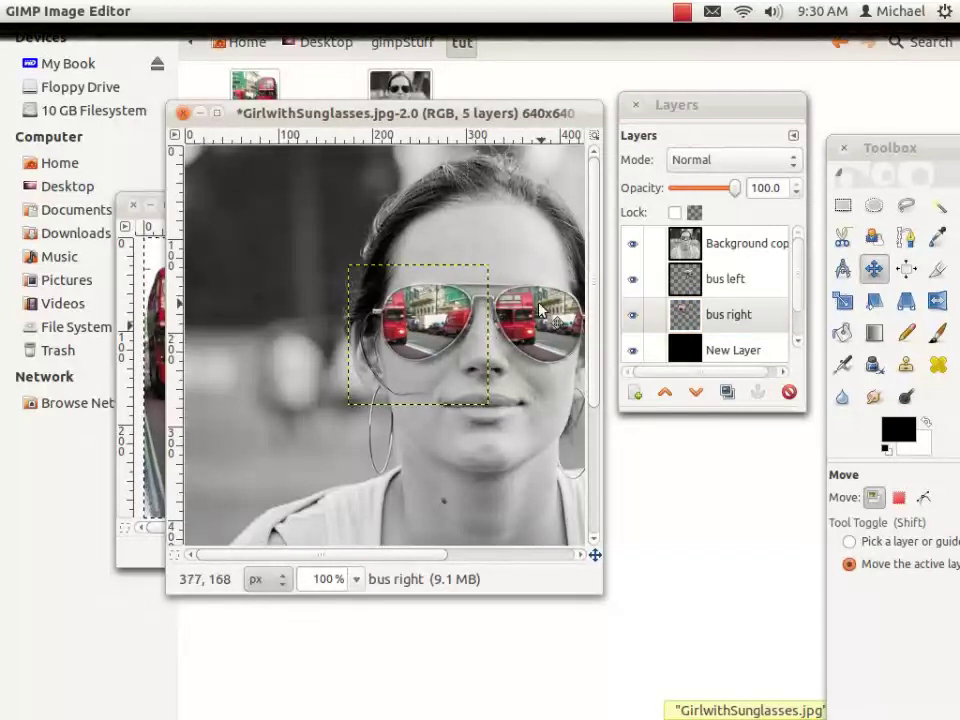
click(735, 279)
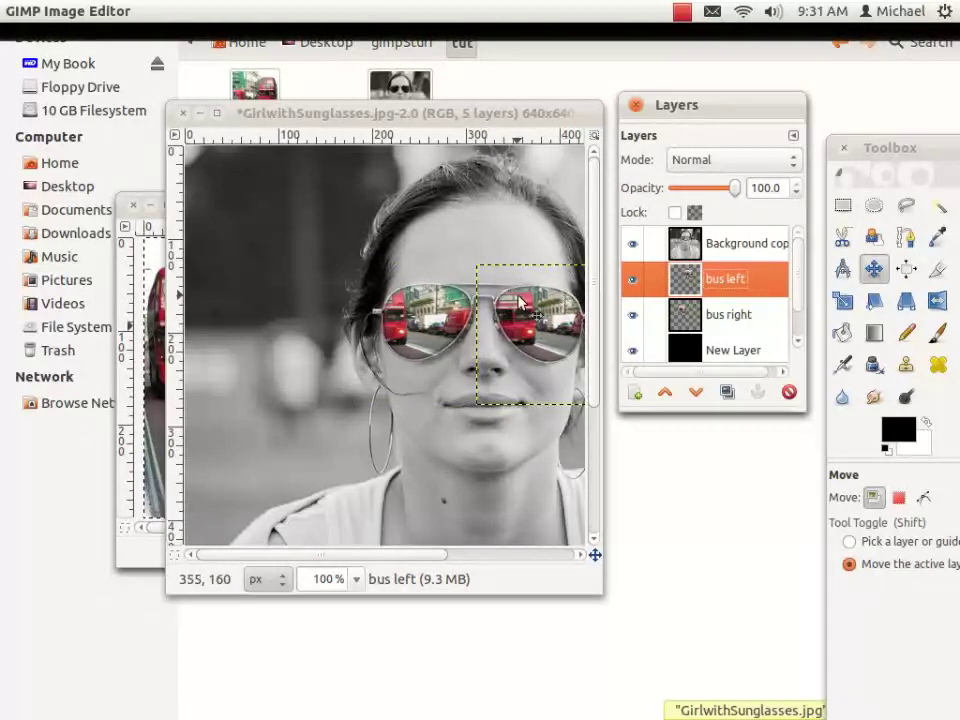
drag(520, 296, 527, 296)
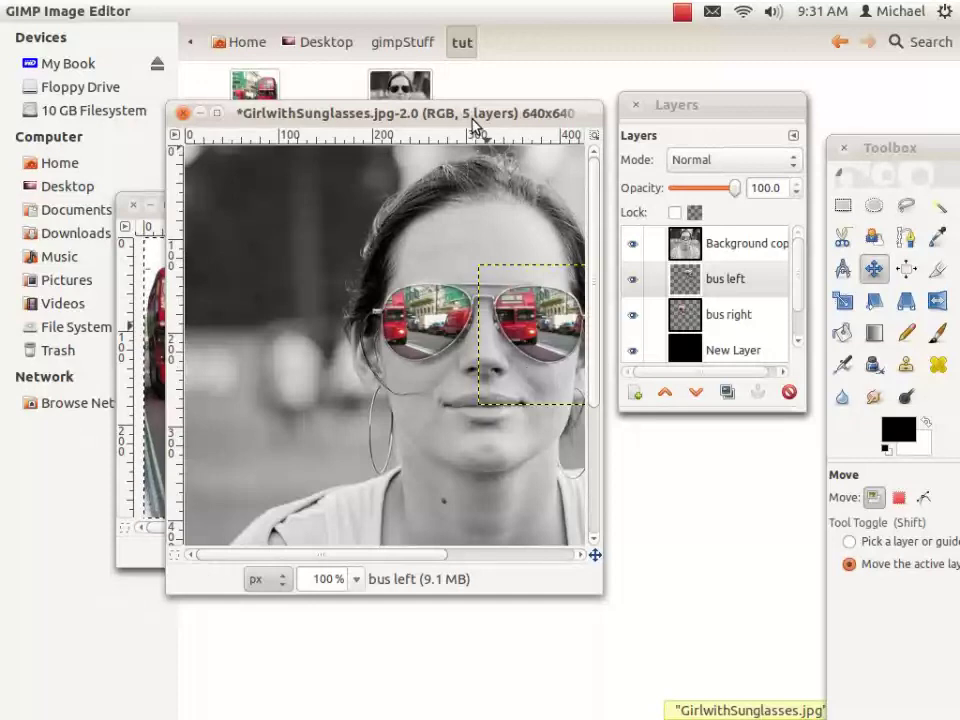
Add a White (full opacity) layer mask to the bus right layer.
click(741, 318)
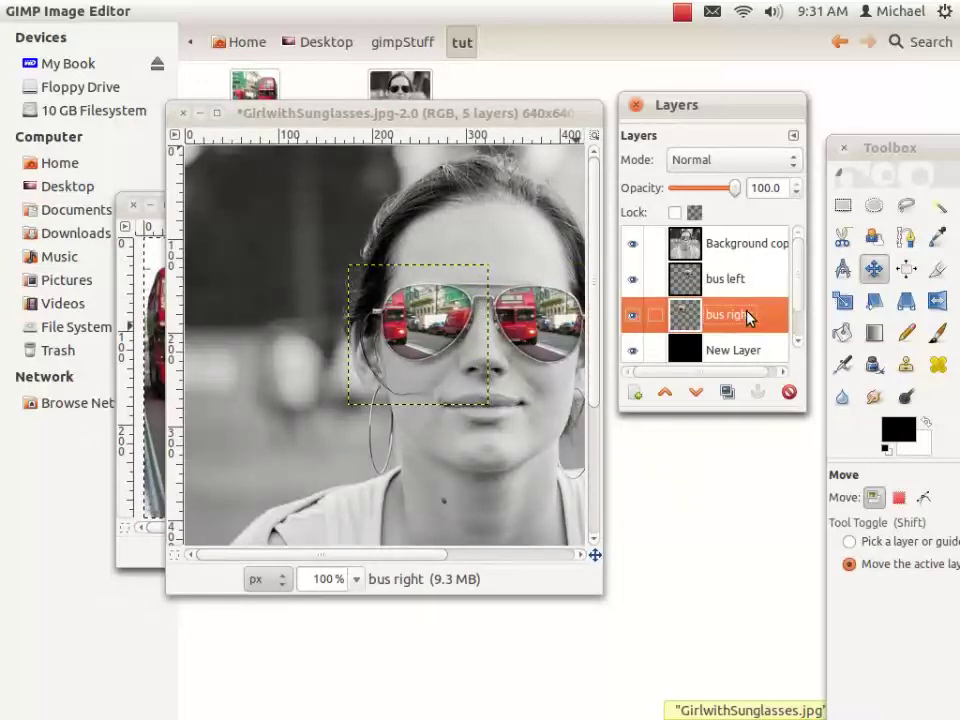
right_click(740, 316)
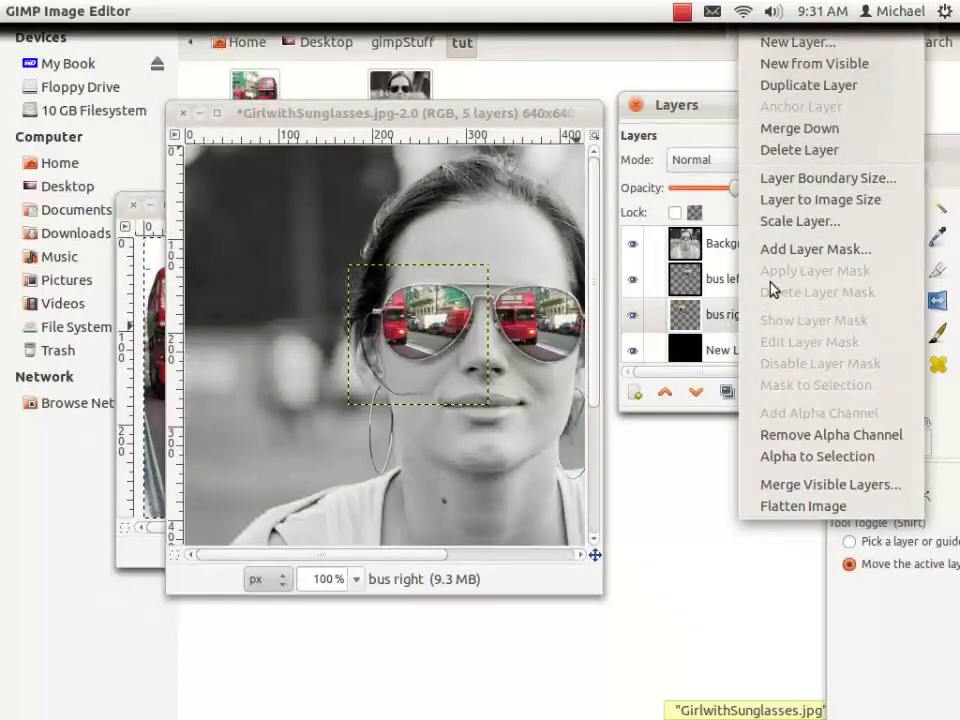
click(812, 251)
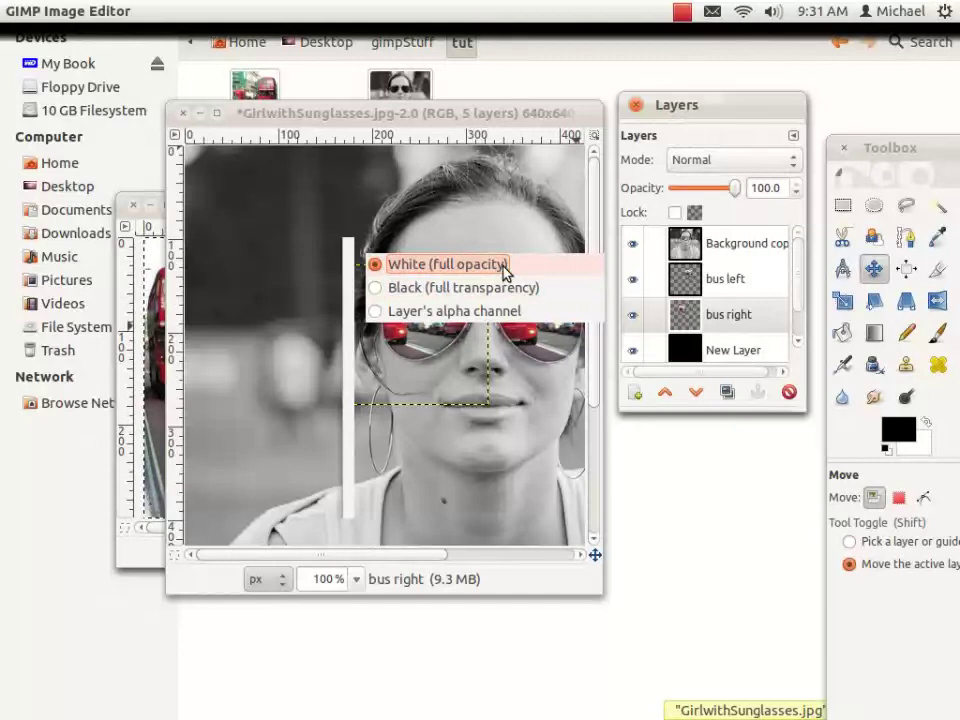
click(581, 518)
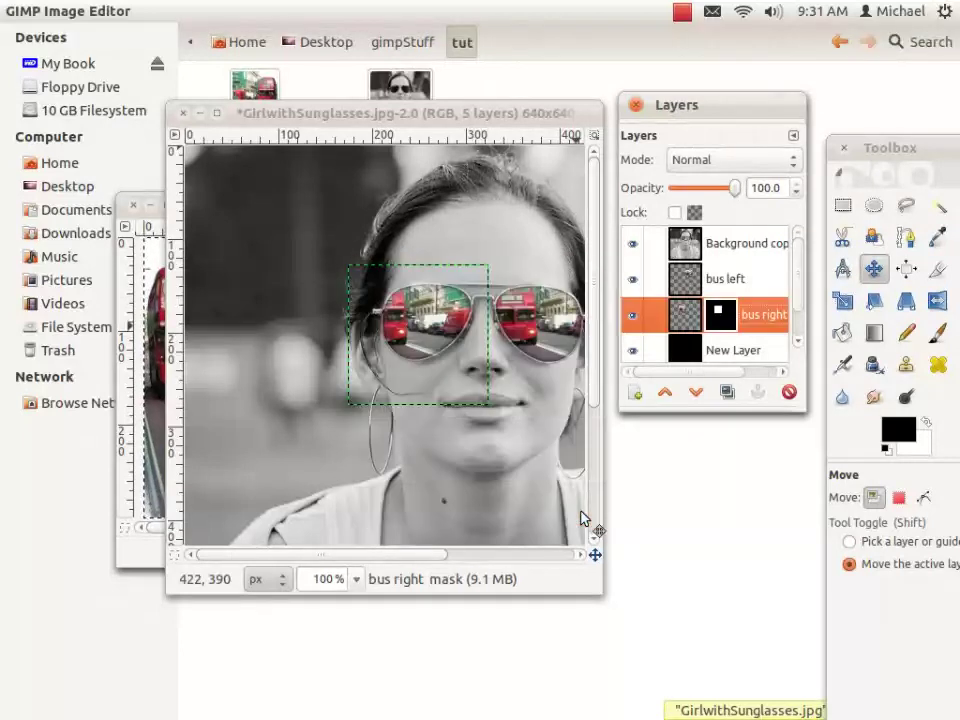
Add a white full-opacity mask to bus left, then select bus right's mask.
click(716, 279)
right_click(740, 283)
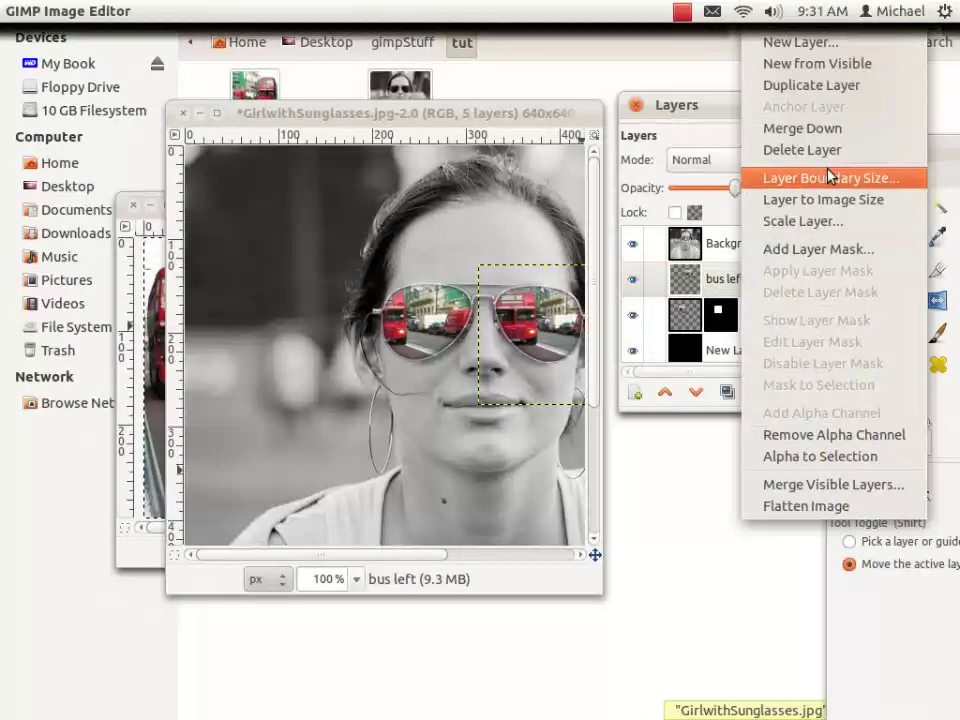
click(858, 250)
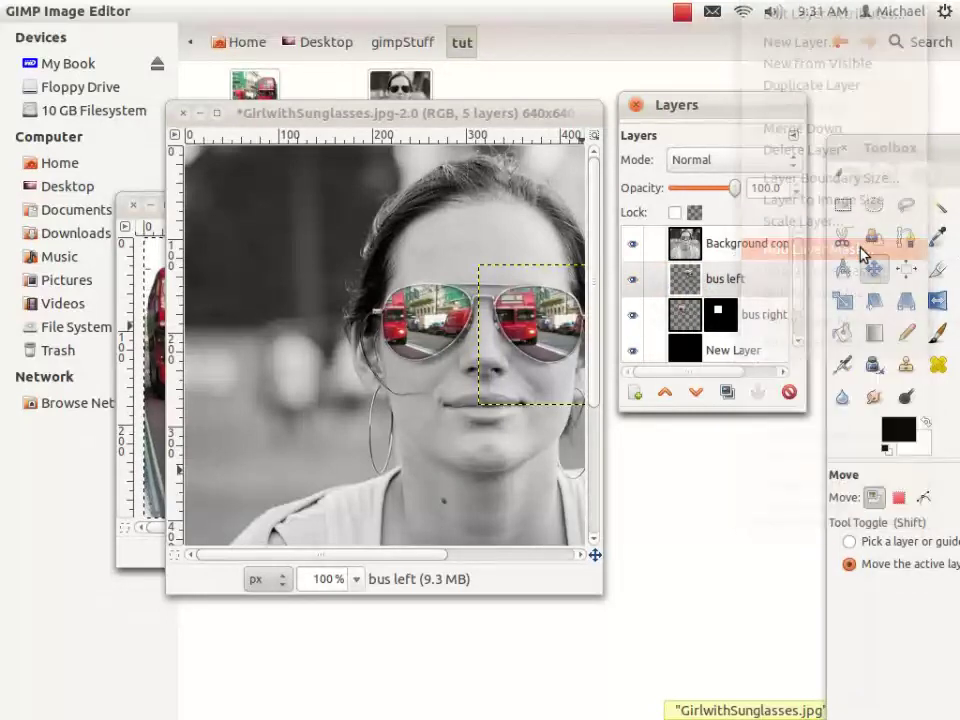
click(558, 519)
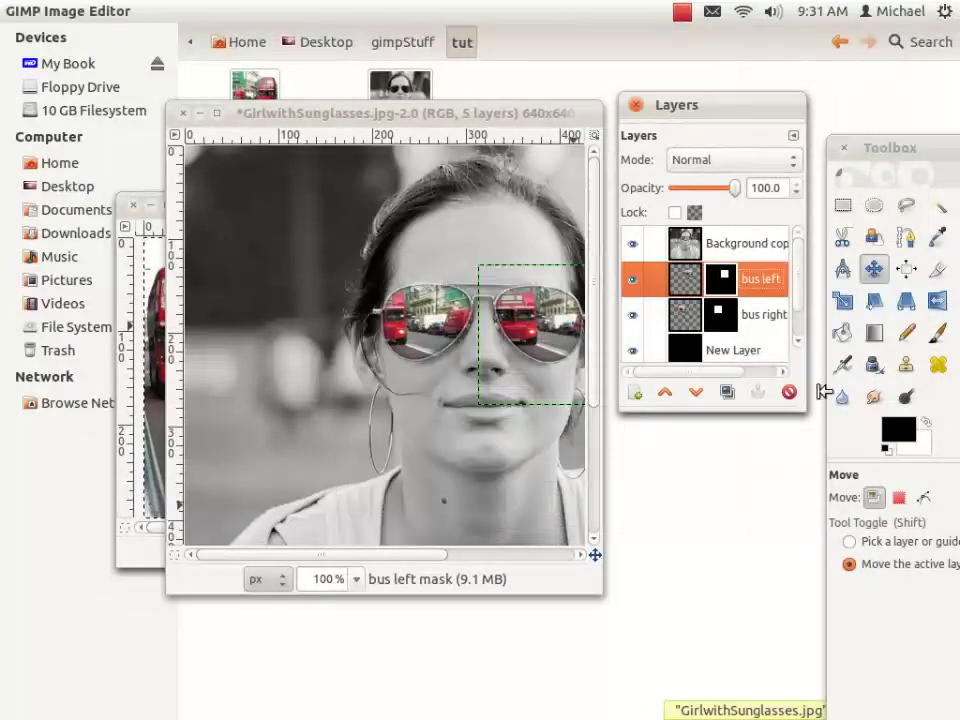
click(765, 318)
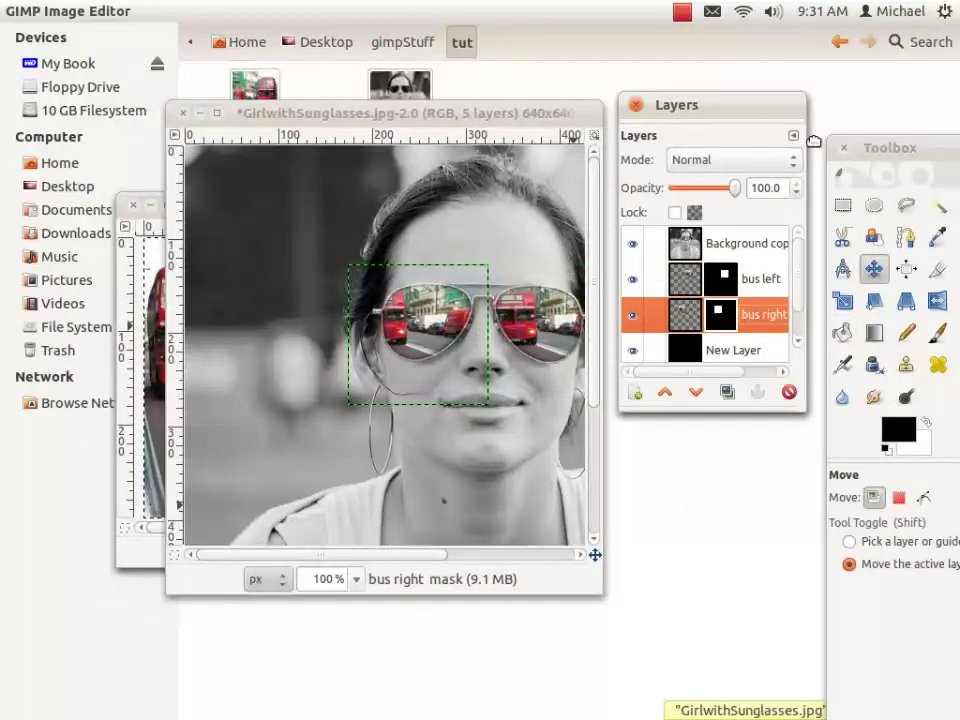
drag(905, 148, 787, 85)
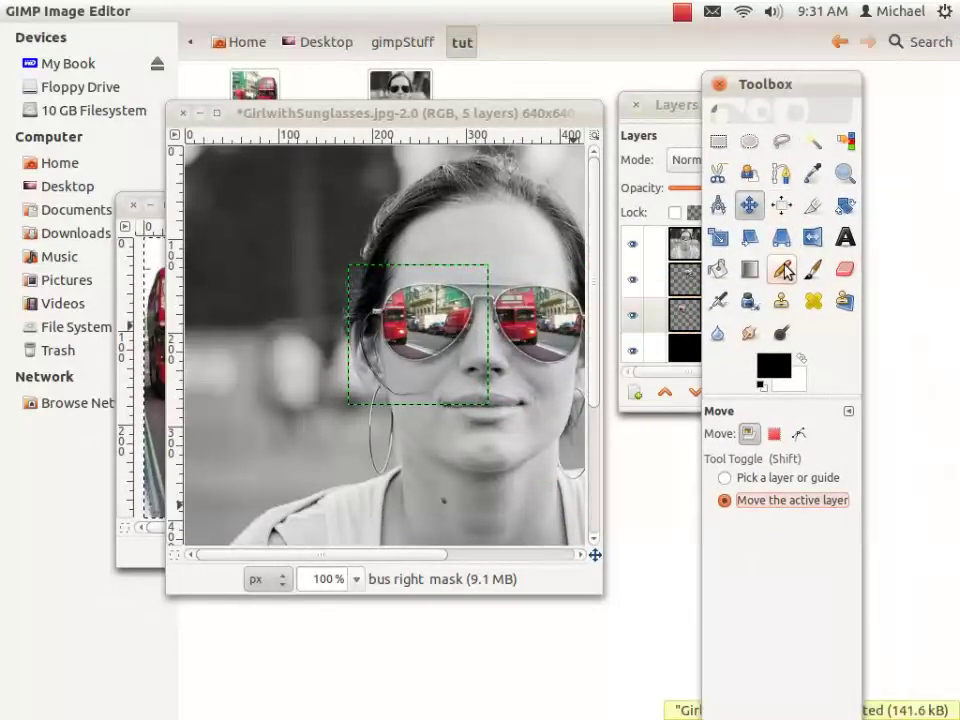
With the Blend tool at 200% zoom, drag an upward gradient across the left lens on bus right's mask.
click(748, 273)
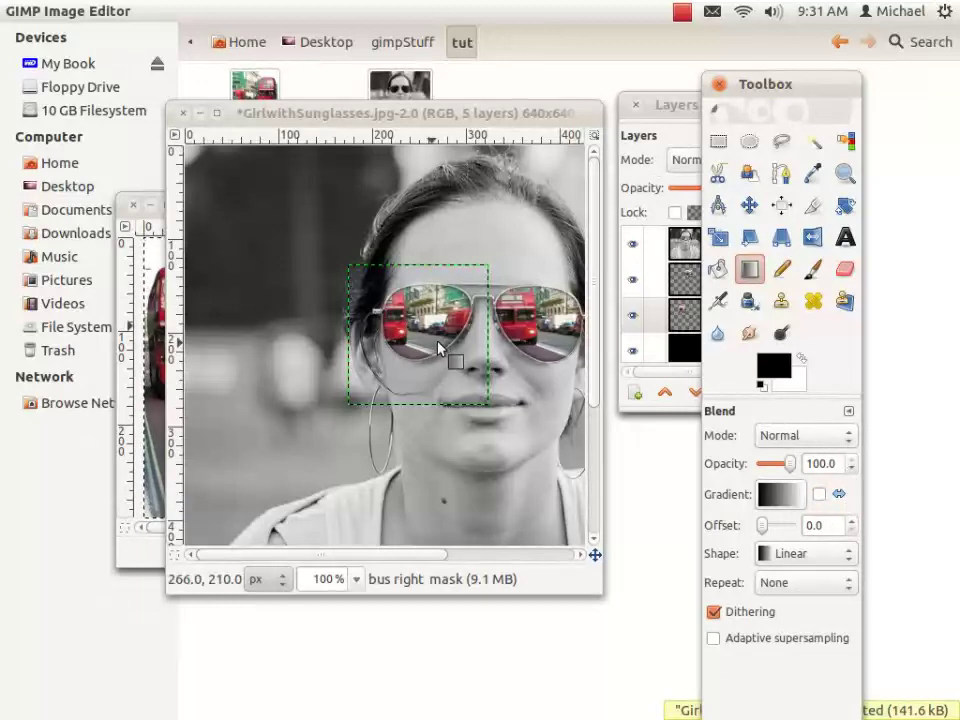
key(2)
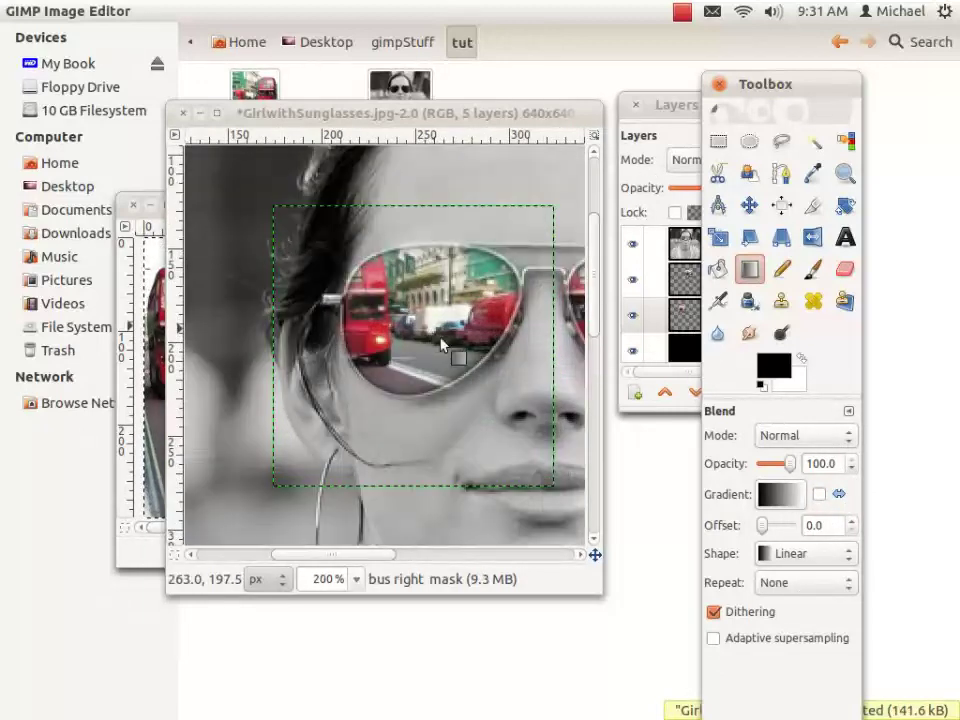
drag(424, 396, 429, 253)
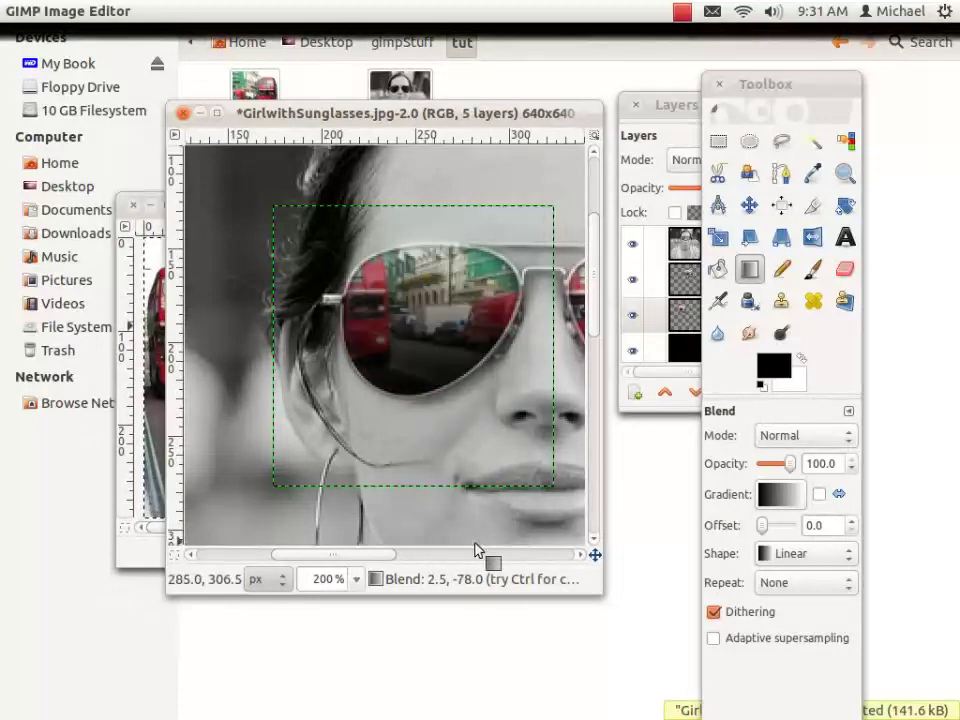
drag(354, 553, 424, 558)
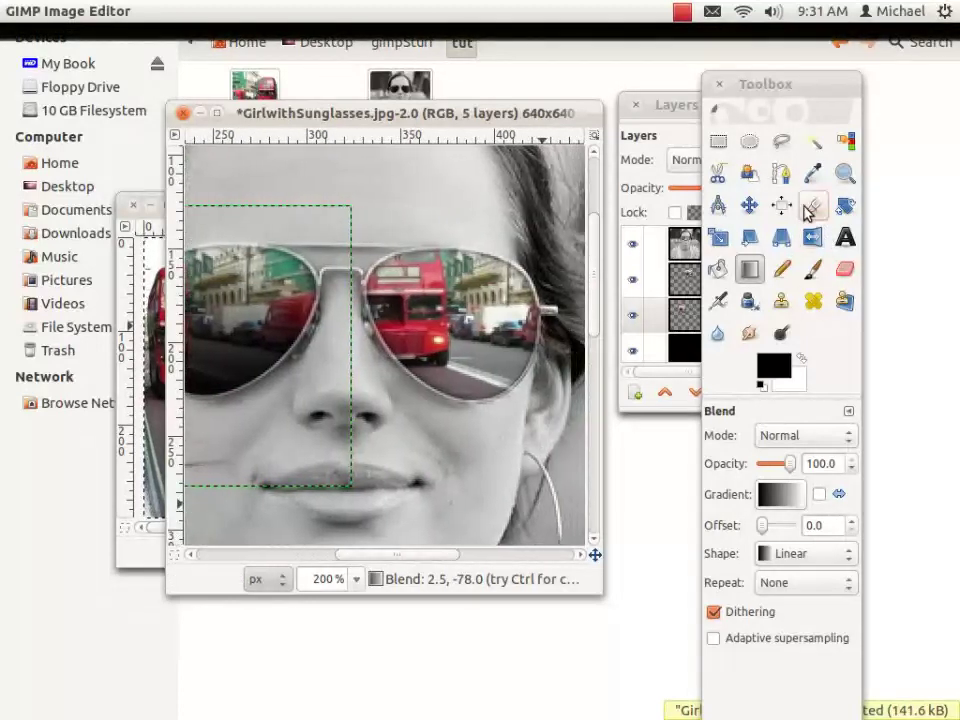
drag(812, 84, 909, 241)
Drag an upward gradient across the right lens on the bus left mask.
click(780, 282)
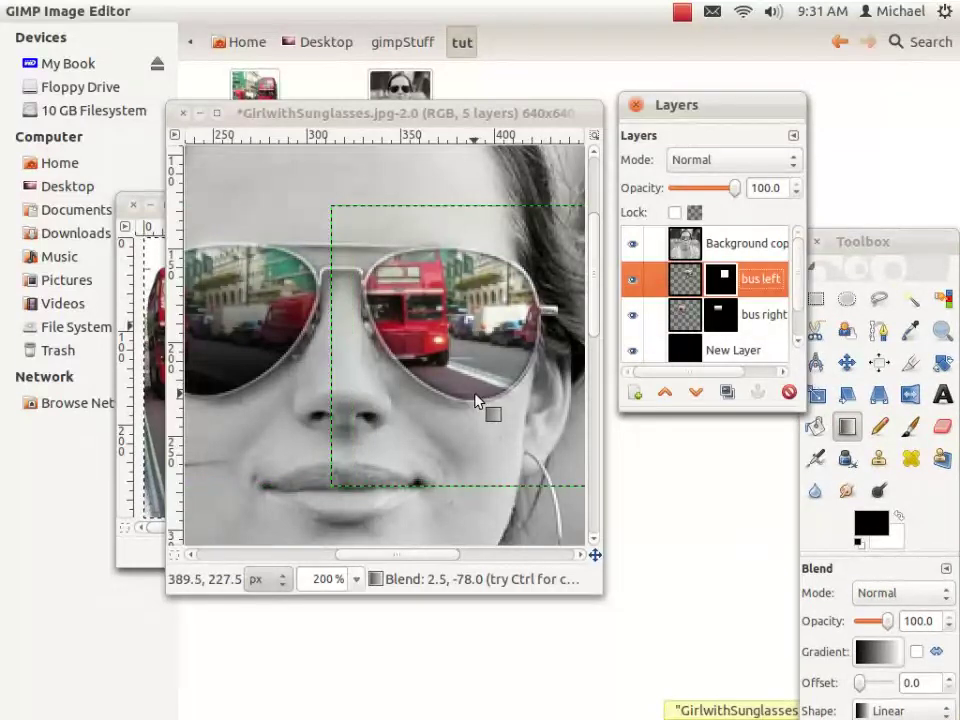
drag(466, 402, 470, 259)
mouse_move(435, 555)
mouse_down()
mouse_move(383, 557)
mouse_move(429, 553)
mouse_up()
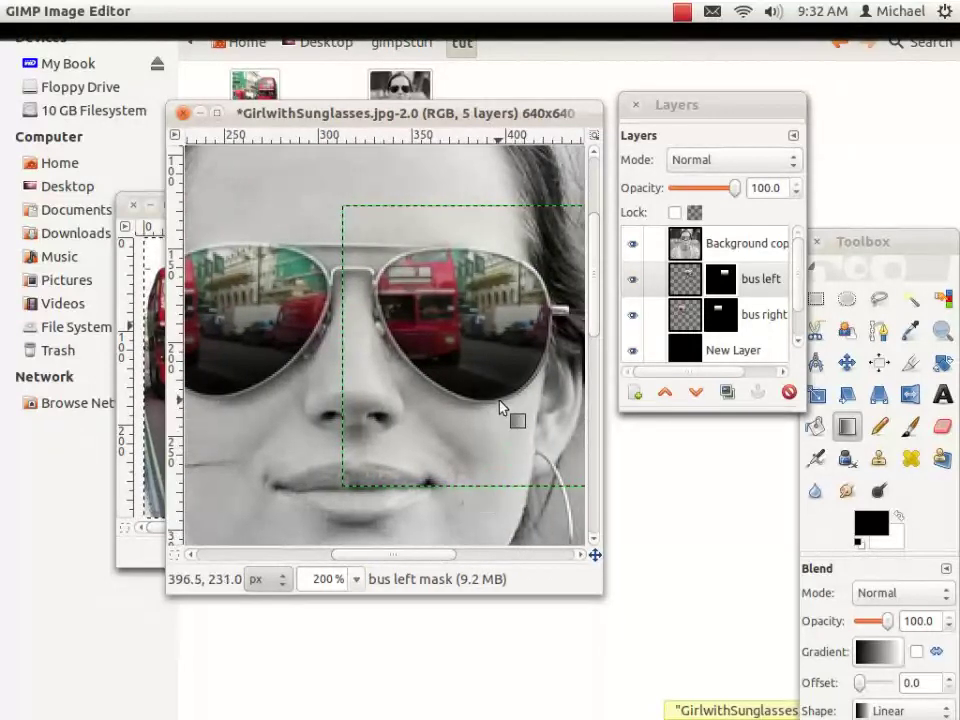
Flatten Image into one Background layer, then save over the JPEG keeping quality 100.
right_click(741, 245)
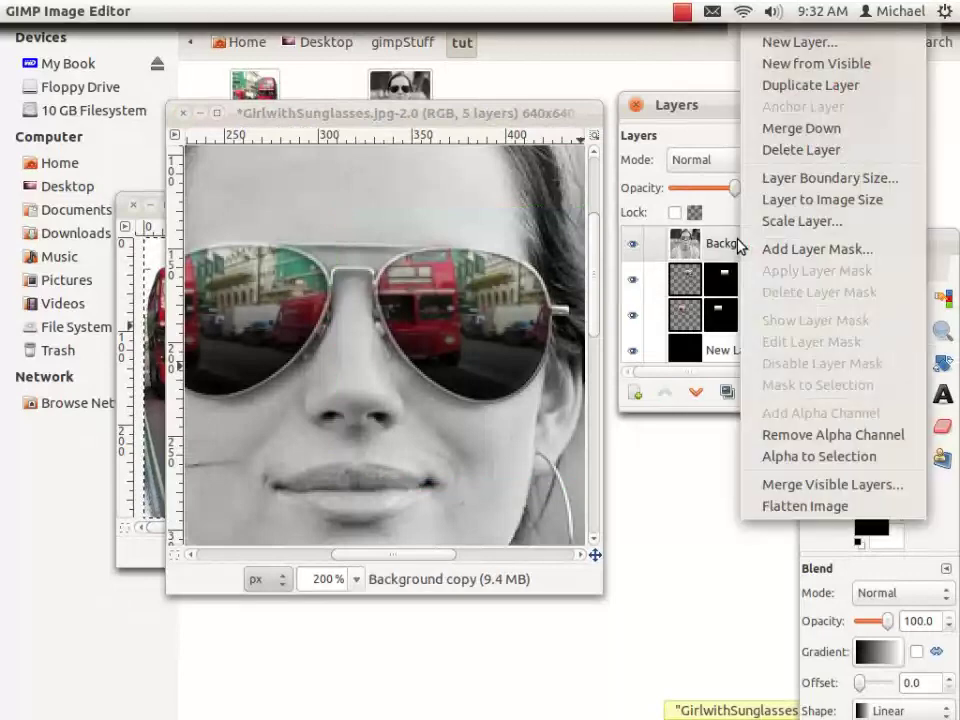
click(793, 506)
click(297, 116)
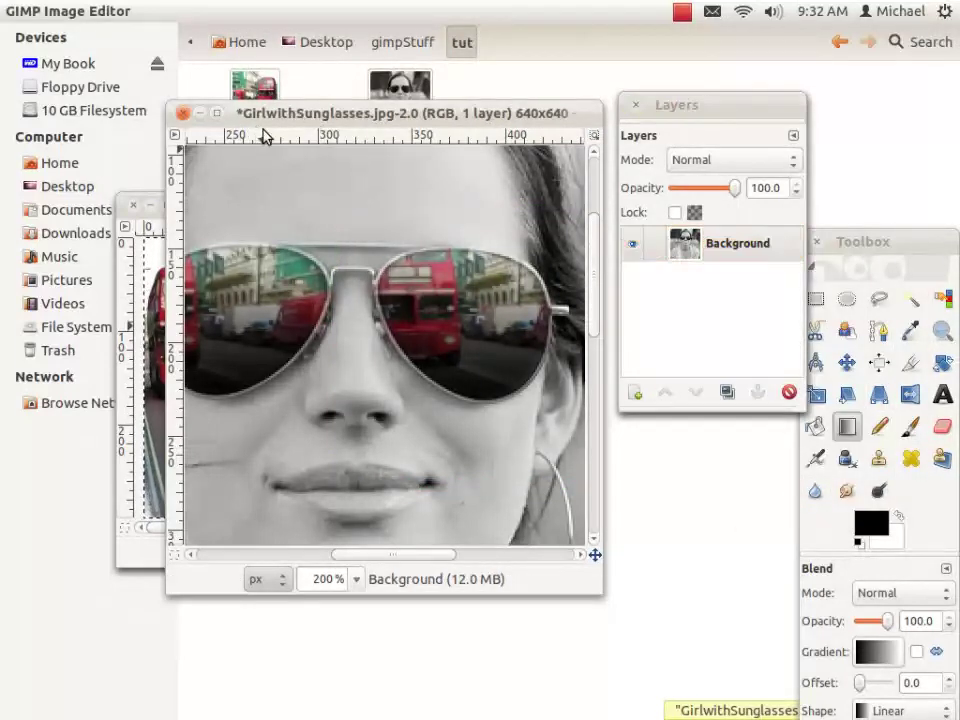
key(ctrl+s)
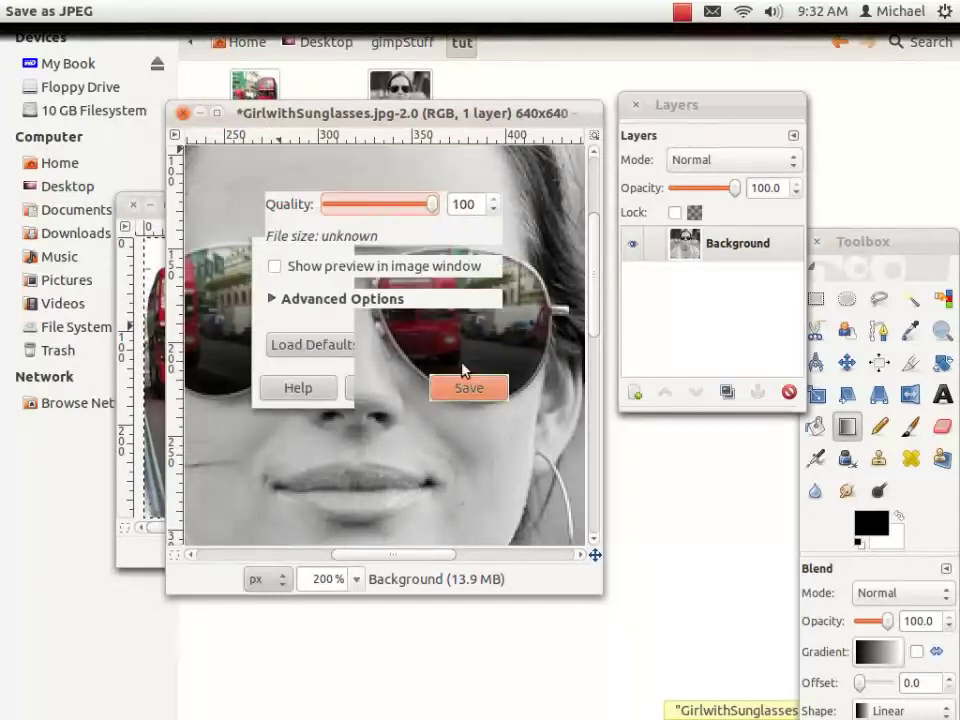
click(480, 388)
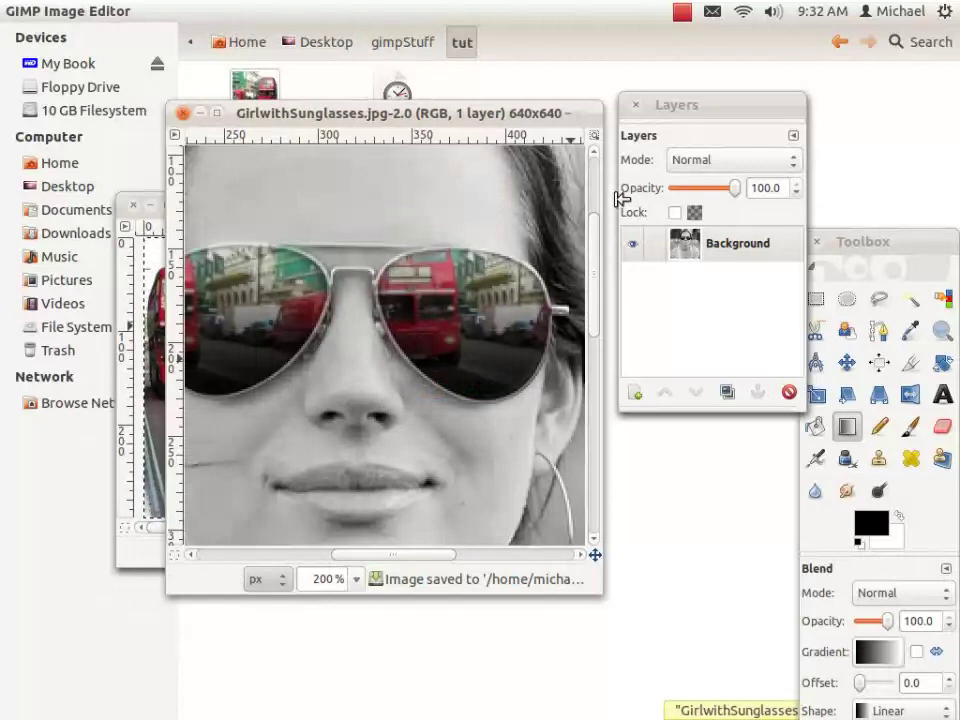